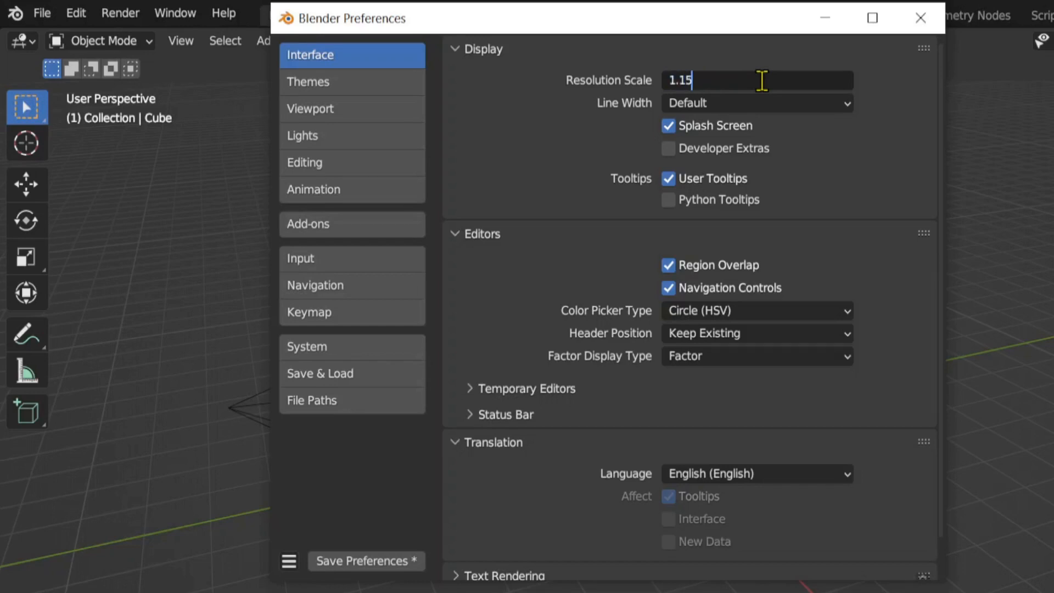
# Step: Set the interface resolution scale to 1.15
pyautogui.press('Return')
pyautogui.moveTo(712, 28); pyautogui.dragTo(684, 119)
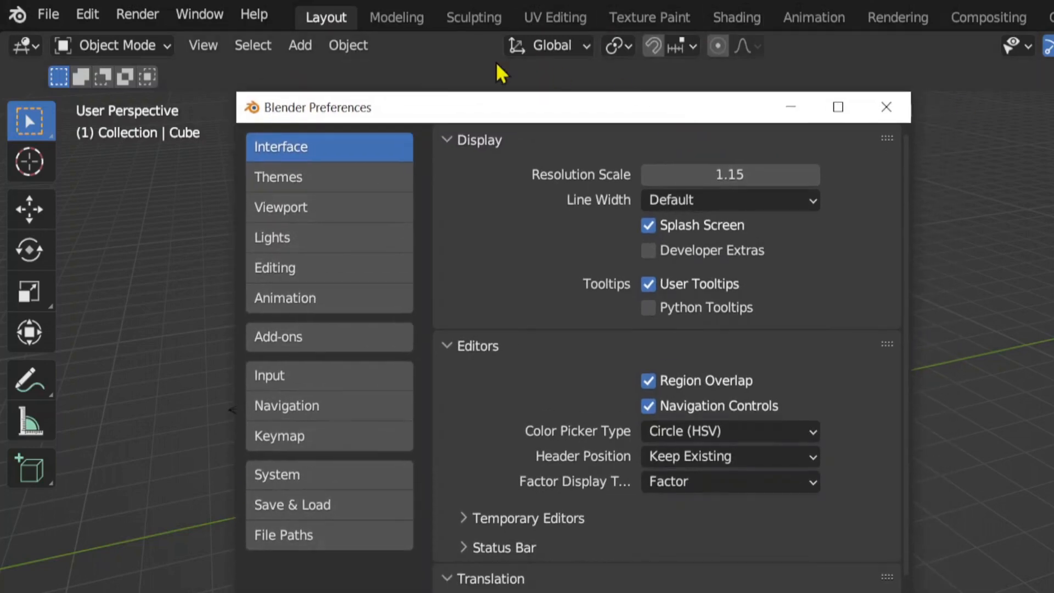
# Step: Search the add-ons for "Loop" and "Mirr", enabling Mesh: LoopTools and Mesh: Auto Mirror
pyautogui.click(305, 341)
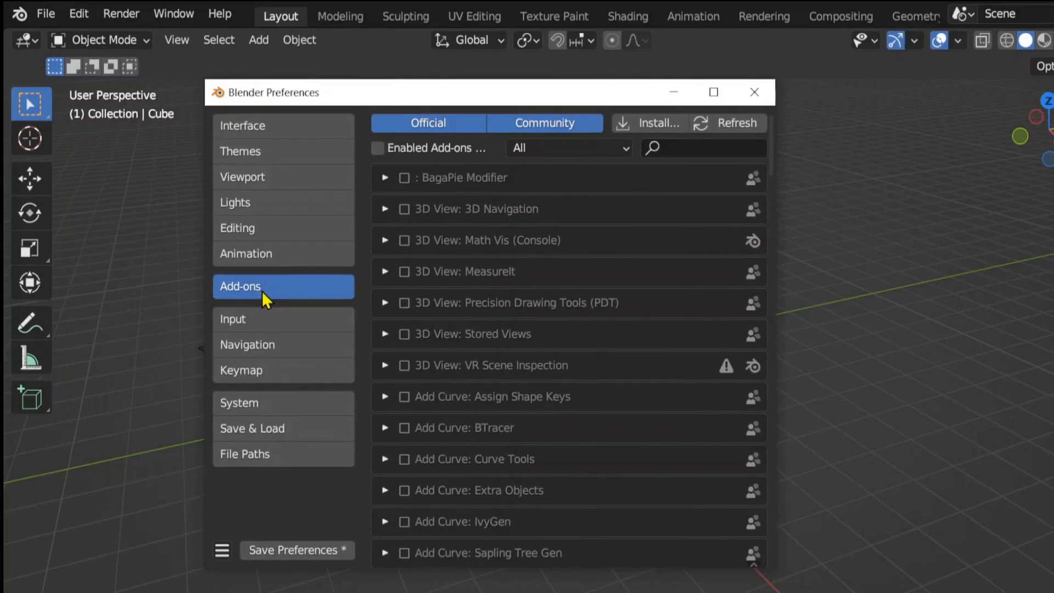
pyautogui.click(678, 146)
pyautogui.moveTo(566, 96); pyautogui.dragTo(560, 107)
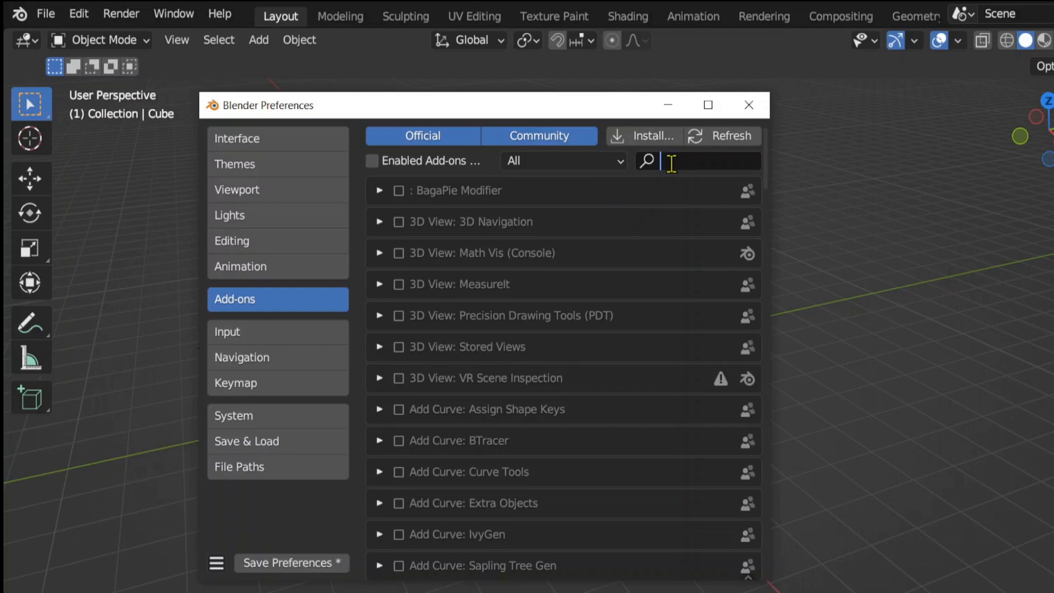
pyautogui.write('Loop')
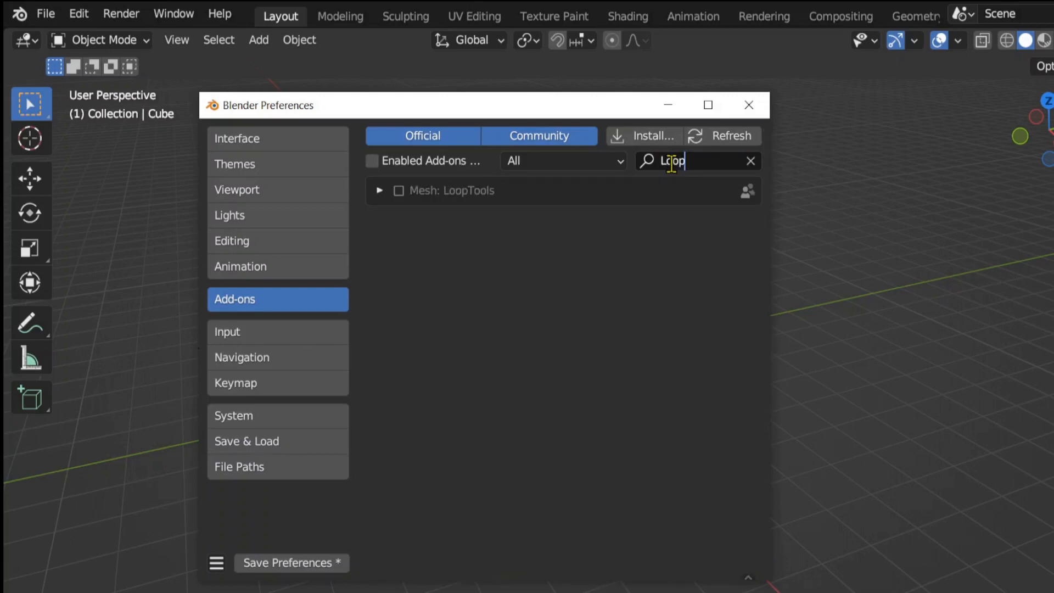
pyautogui.click(399, 190)
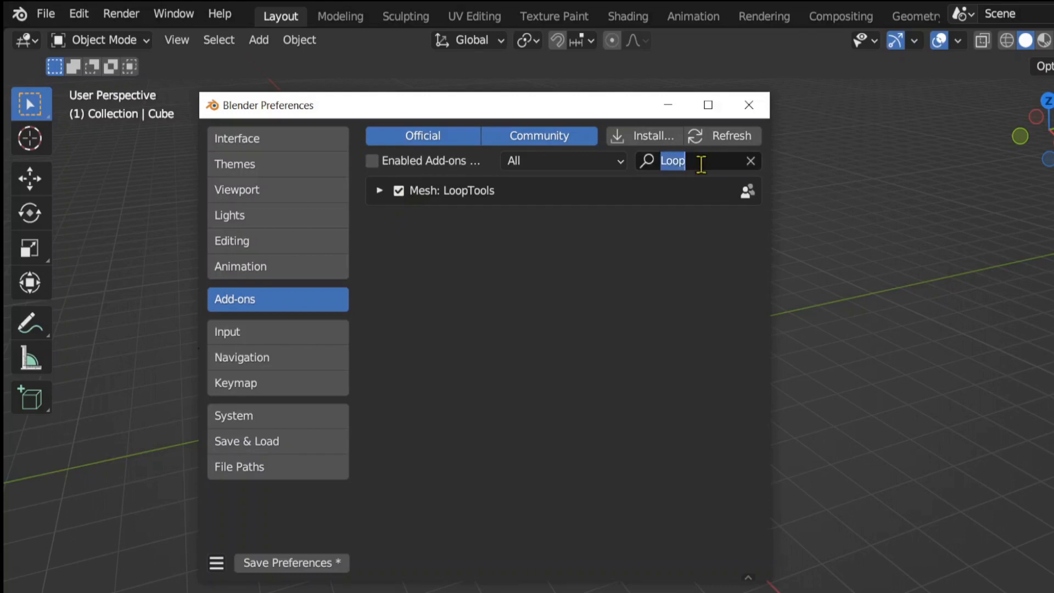
pyautogui.write('Mirr')
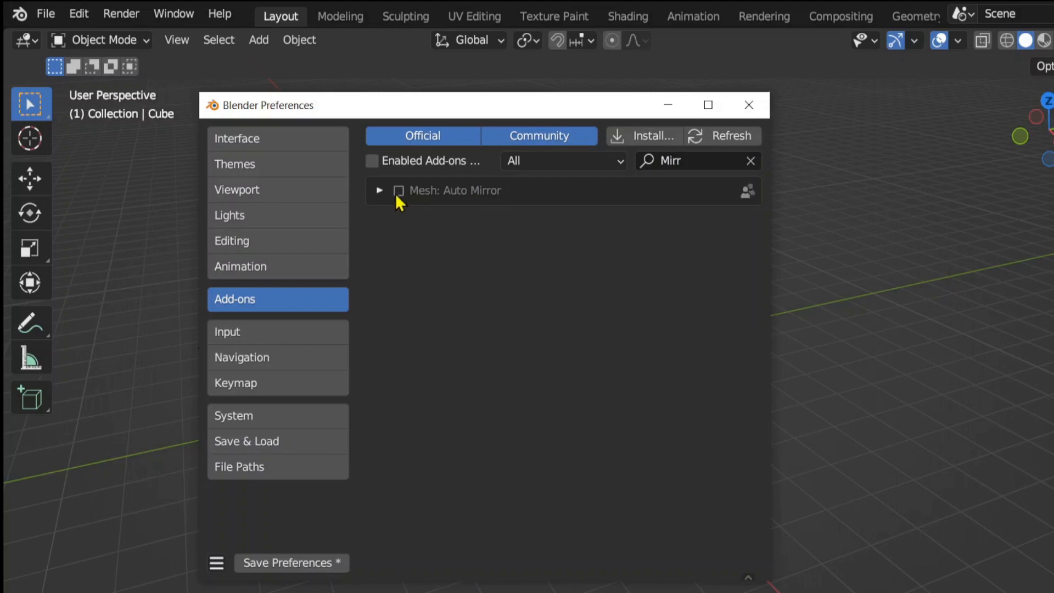
# Step: Search the add-ons for "Rig" and enable Rigging: Rigify
pyautogui.click(710, 160)
pyautogui.press('BackSpace')
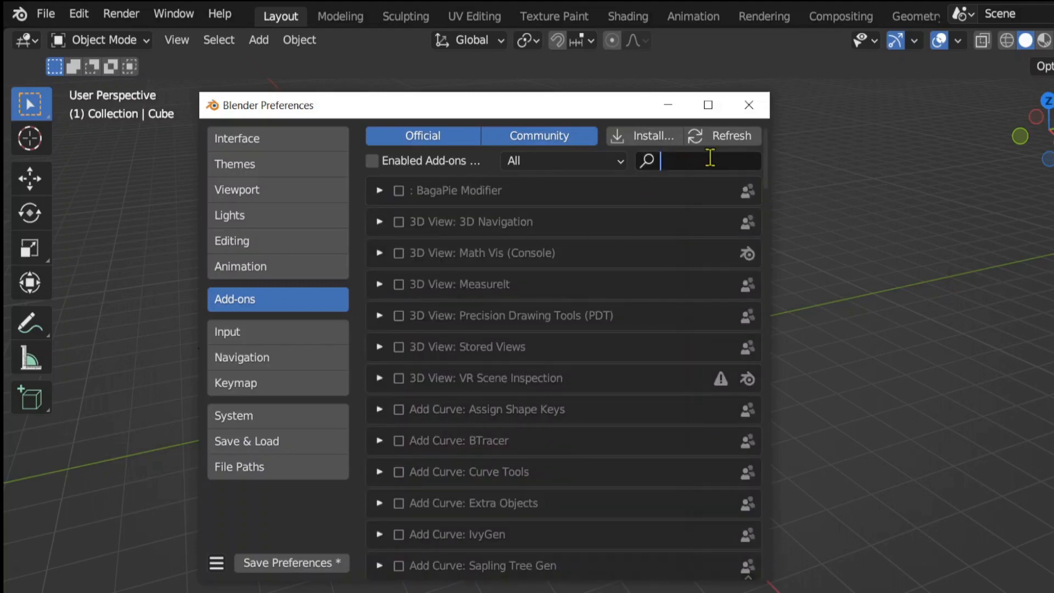
pyautogui.write('Rig')
pyautogui.press('Return')
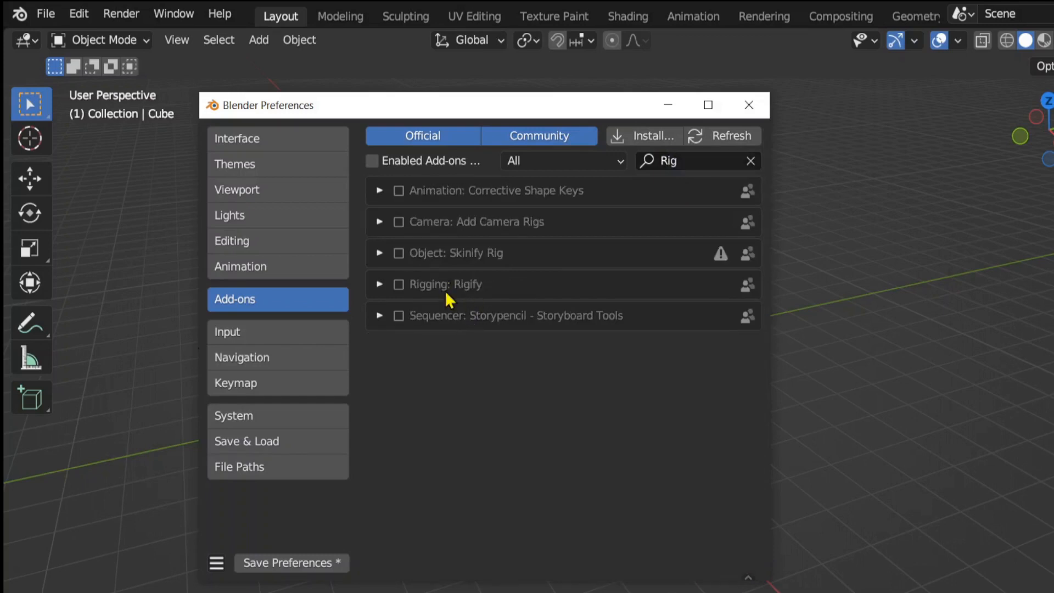
pyautogui.click(398, 284)
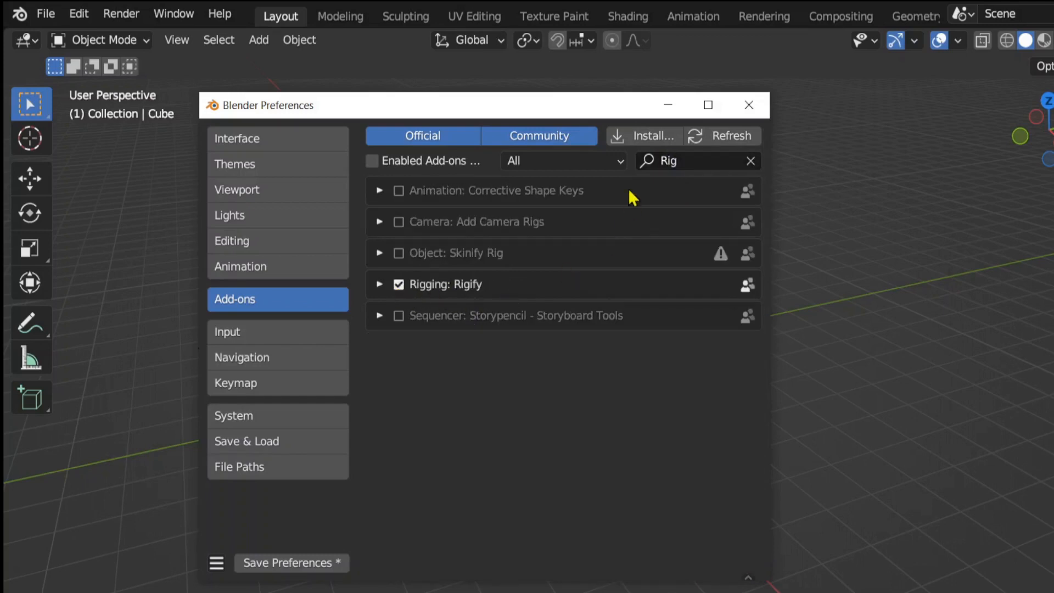
# Step: Search the add-ons for "node", enable Node: Node Wrangler, clear the search and close the preferences
pyautogui.click(679, 163)
pyautogui.press('BackSpace')
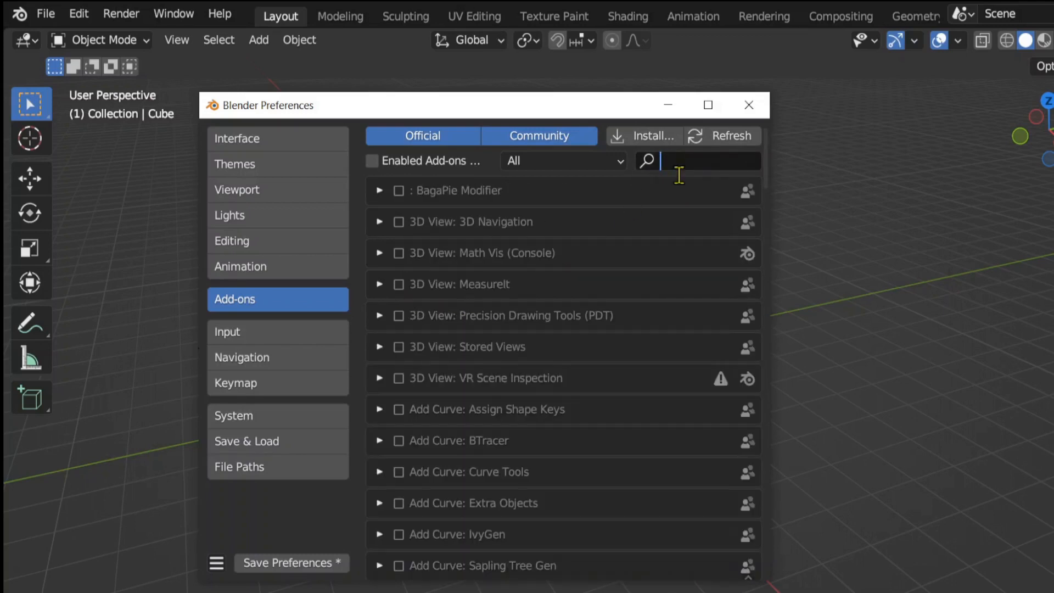
pyautogui.write('node')
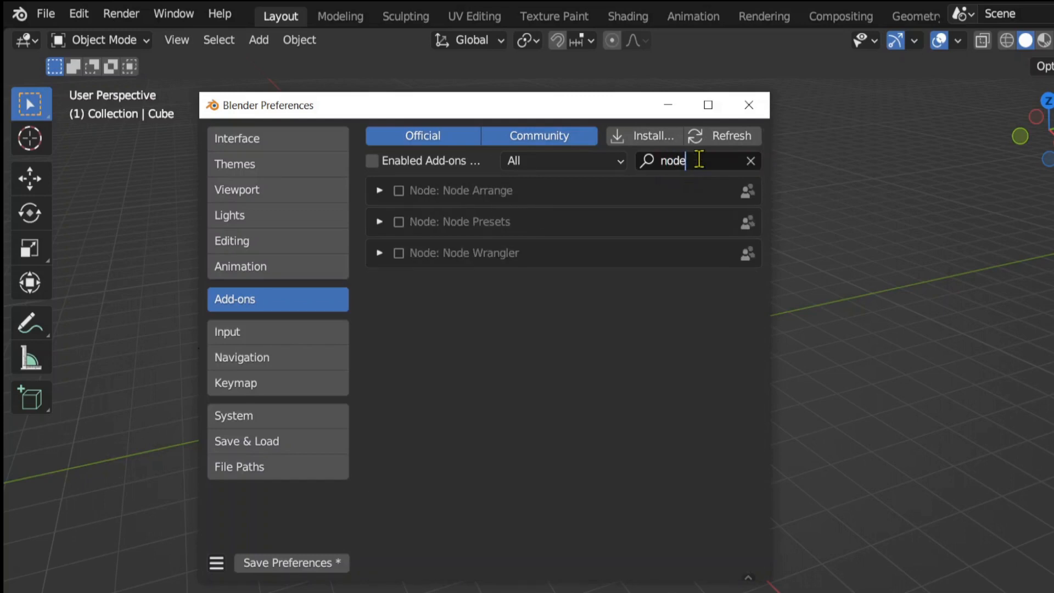
pyautogui.click(399, 255)
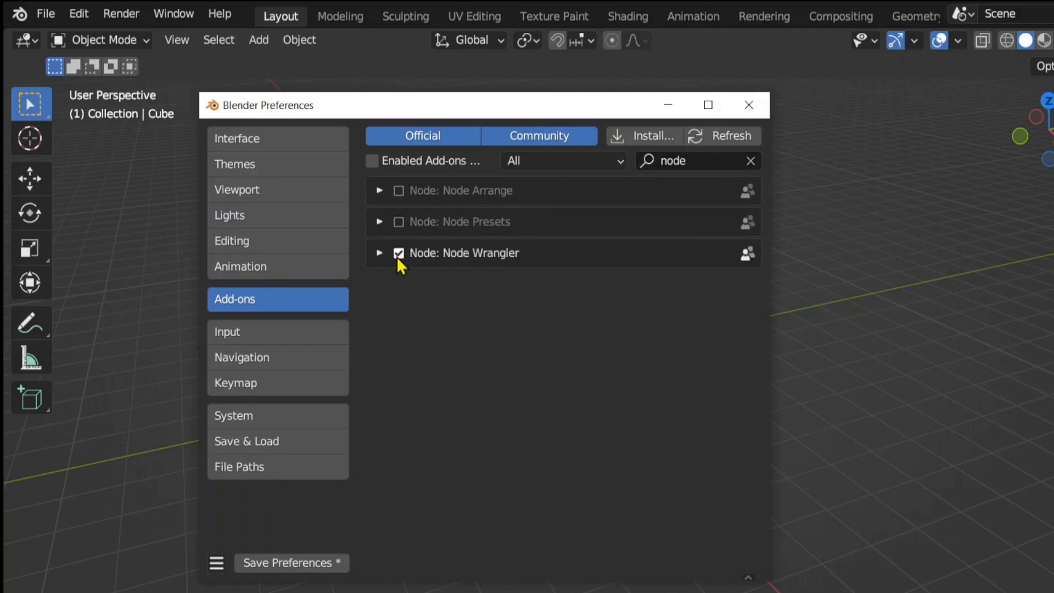
pyautogui.click(750, 161)
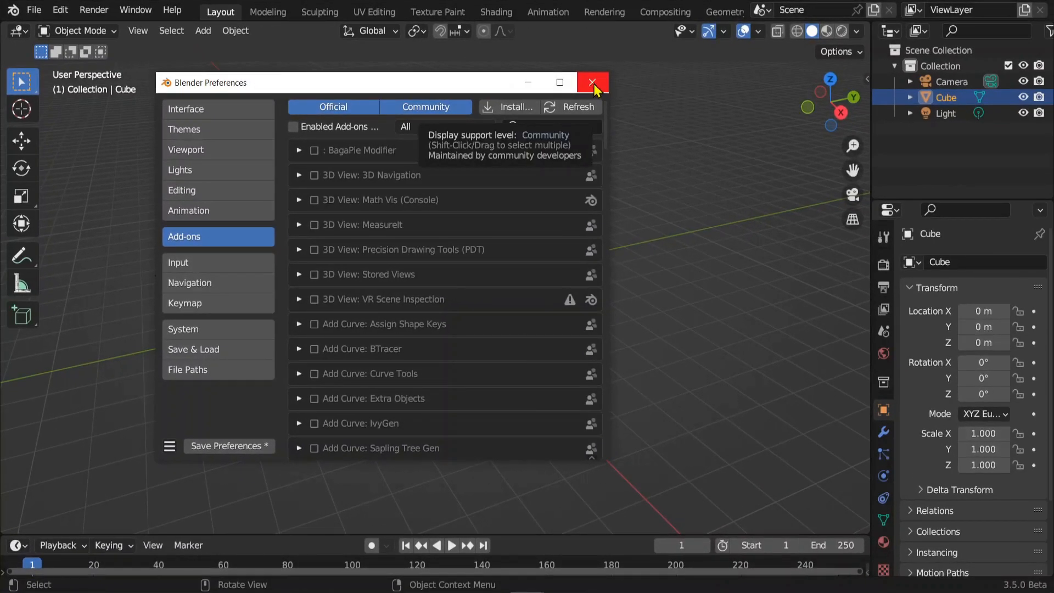
pyautogui.click(593, 83)
# Step: Show the Auto Mirror settings, mirror the cube along X with positive orientation and enter Edit Mode
pyautogui.moveTo(585, 381); pyautogui.dragTo(828, 268, button='middle')
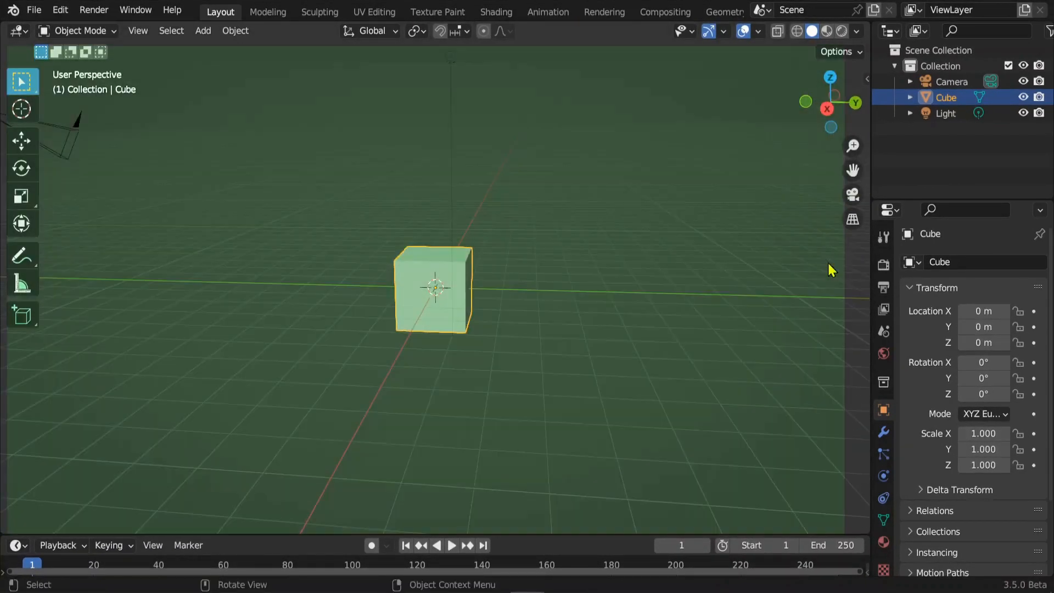
pyautogui.press('n')
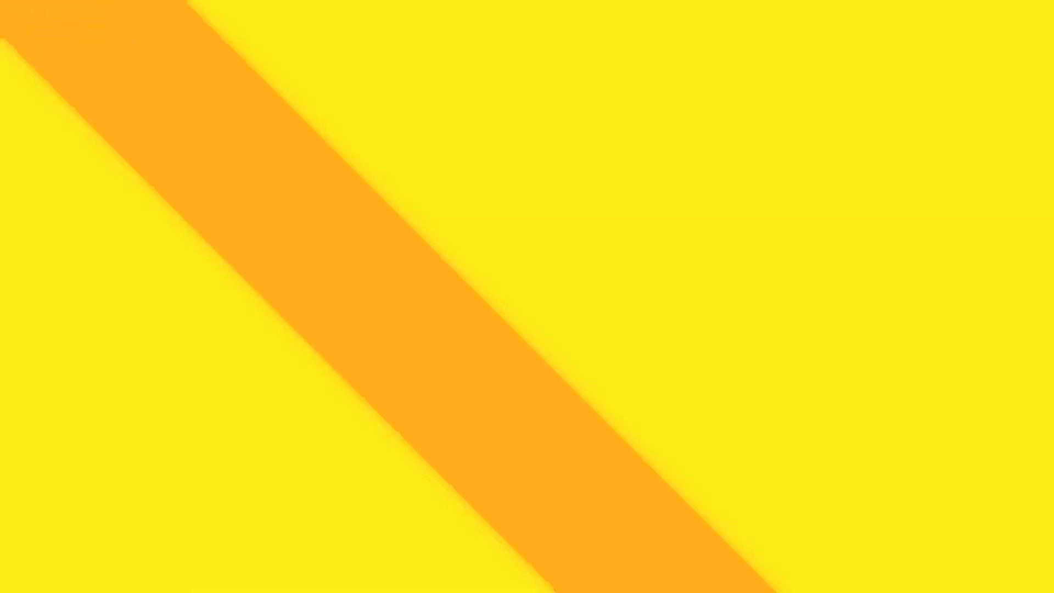
pyautogui.click(861, 187)
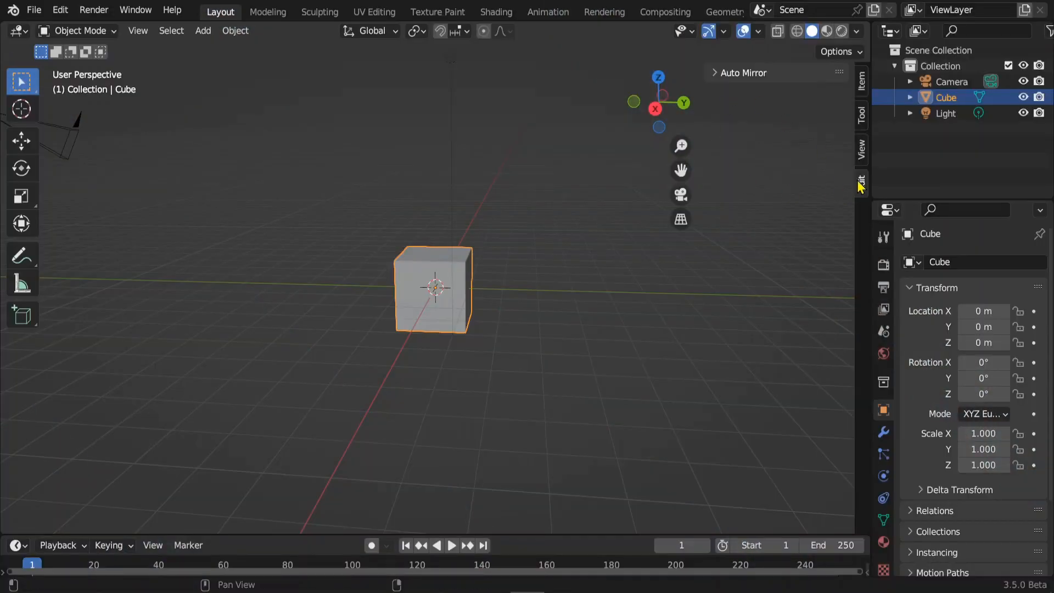
pyautogui.click(713, 73)
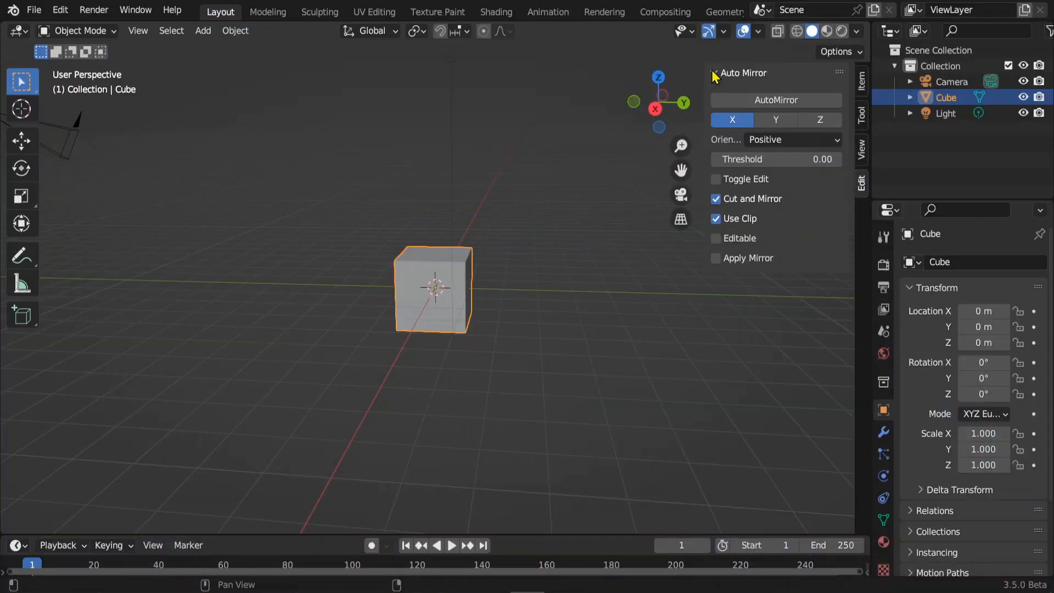
pyautogui.scroll(2, 487, 297)
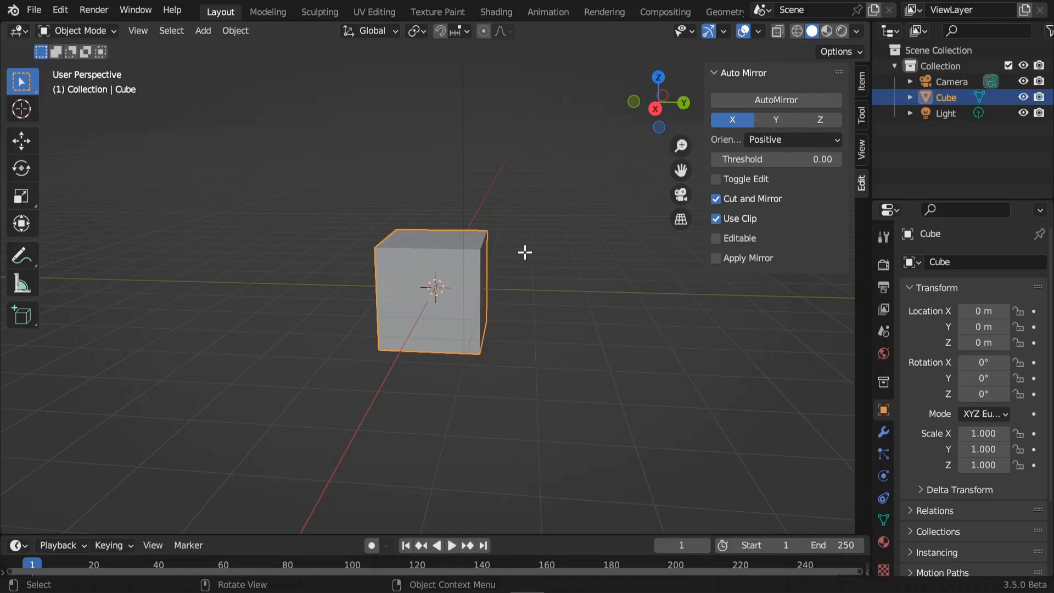
pyautogui.moveTo(525, 252); pyautogui.dragTo(381, 287, button='middle')
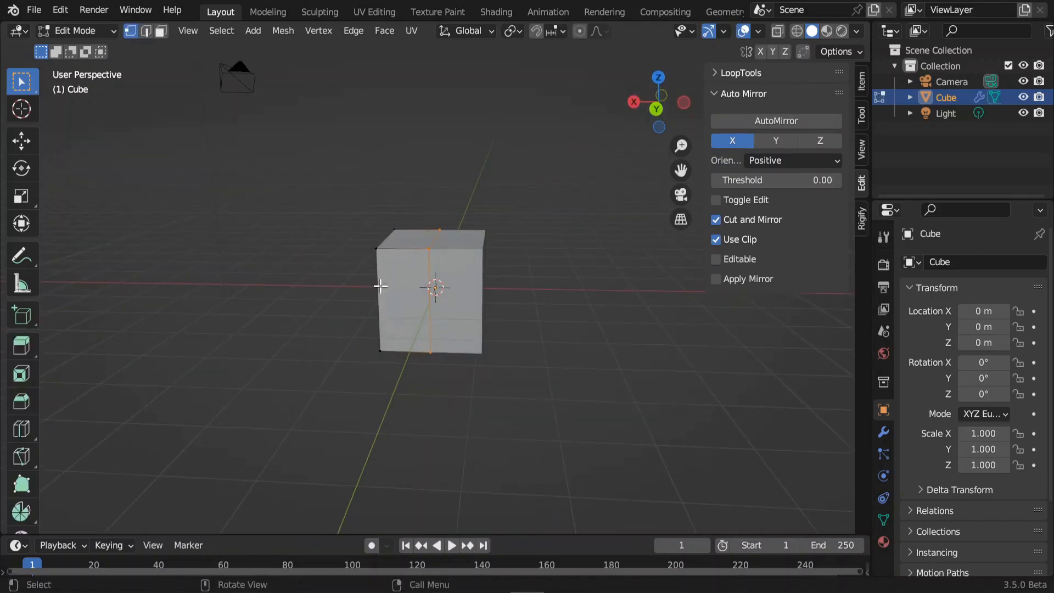
# Step: Switch to face selection and select the outer side face of the cube's positive X half
pyautogui.scroll(2, 438, 348)
pyautogui.moveTo(461, 343); pyautogui.dragTo(528, 339, button='middle')
pyautogui.press('3')
pyautogui.moveTo(479, 286); pyautogui.dragTo(487, 324, button='middle')
pyautogui.scroll(-2, 501, 307)
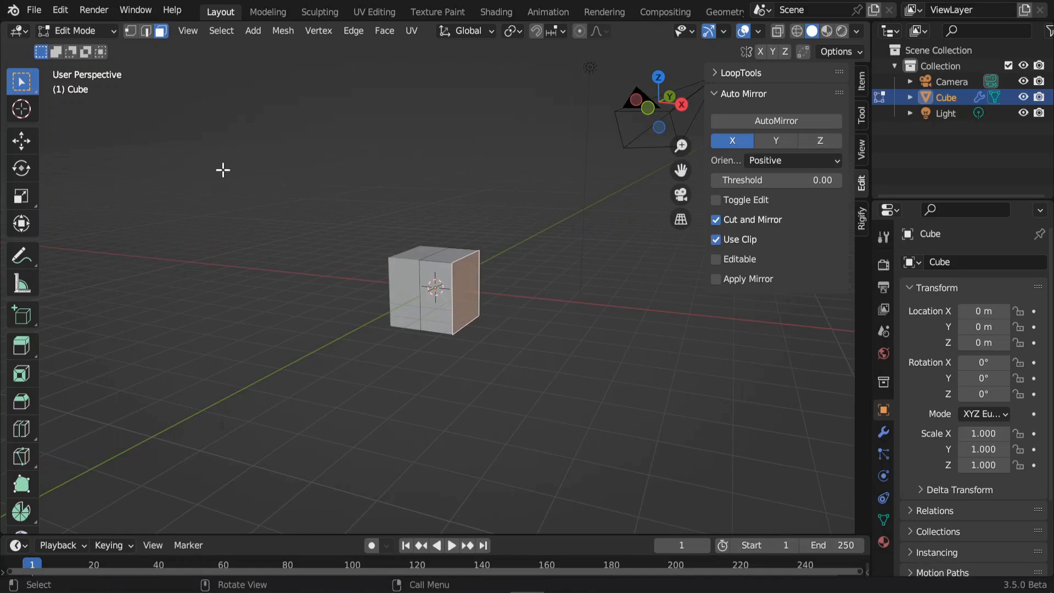
# Step: Annotate the viewport around the cube with crosses for the positive sides and dashes for the negative sides
pyautogui.click(20, 257)
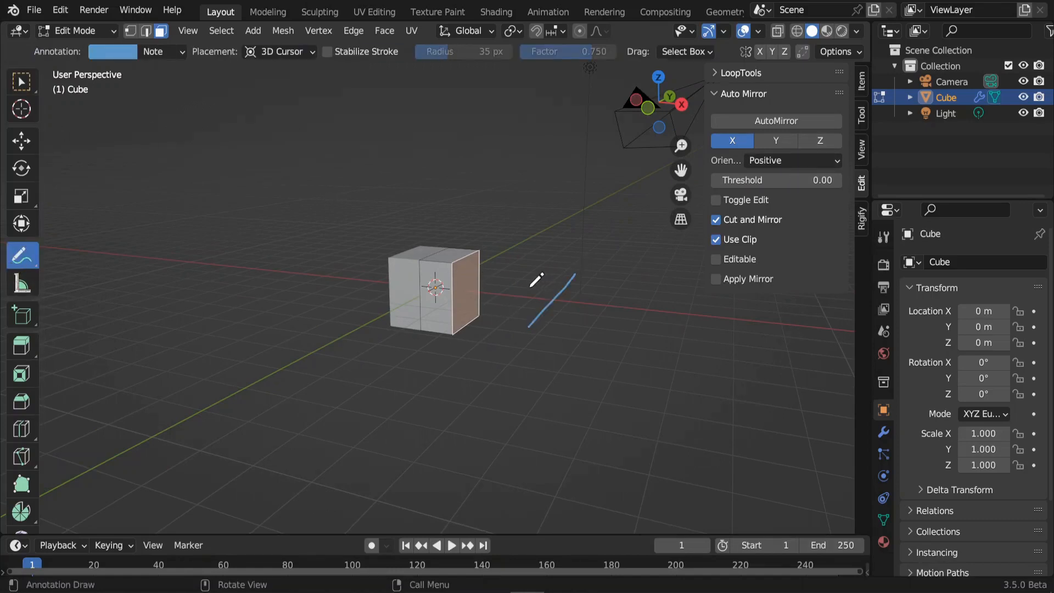
pyautogui.moveTo(501, 332)
pyautogui.mouseDown(button='middle')
pyautogui.moveTo(546, 330)
pyautogui.moveTo(298, 288)
pyautogui.mouseUp(button='middle')
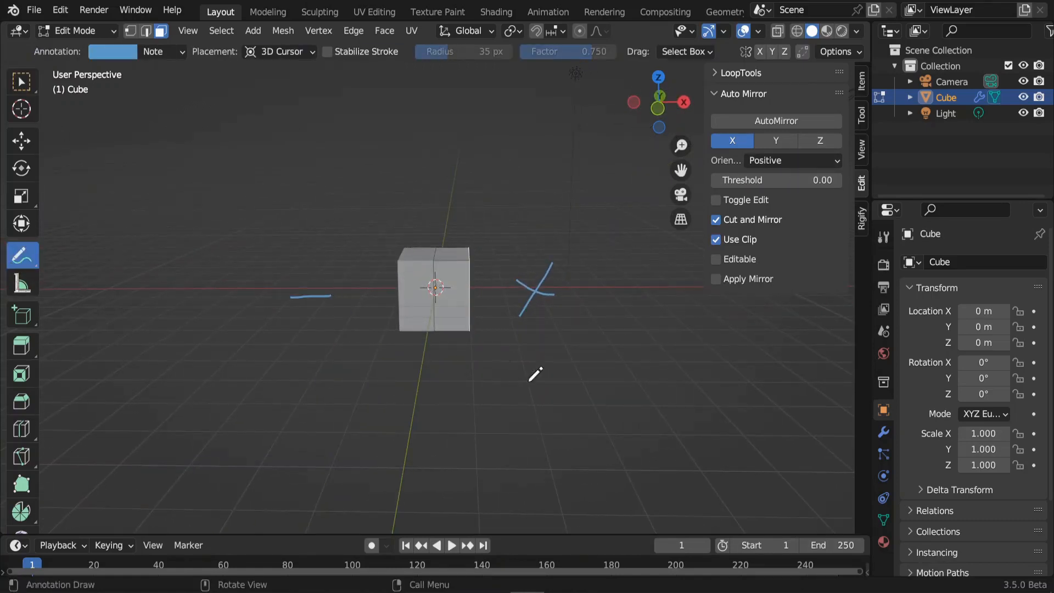
pyautogui.moveTo(530, 379); pyautogui.dragTo(250, 307, button='middle')
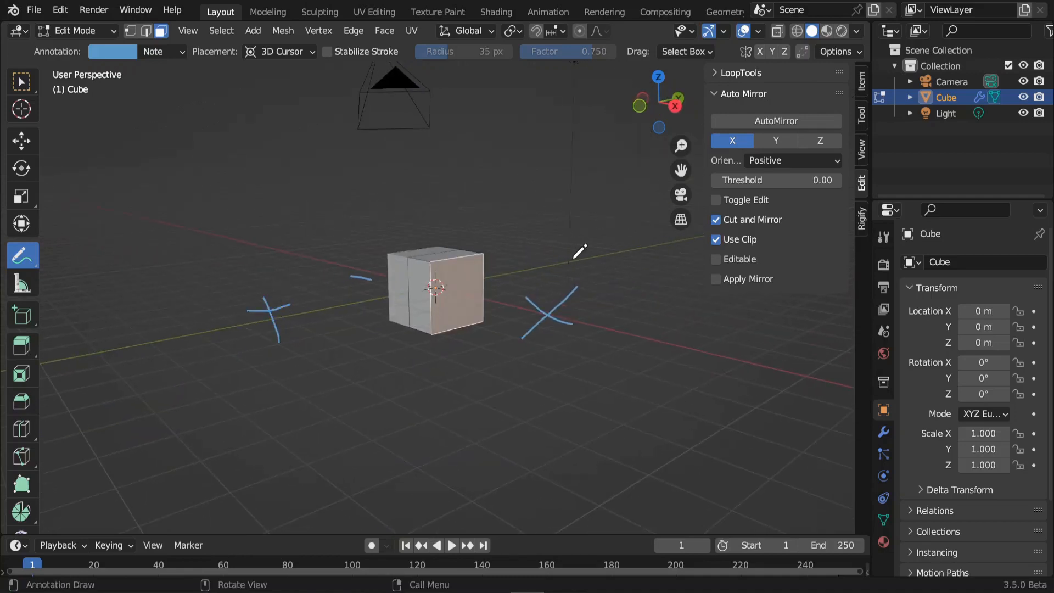
pyautogui.moveTo(494, 348); pyautogui.dragTo(102, 91, button='middle')
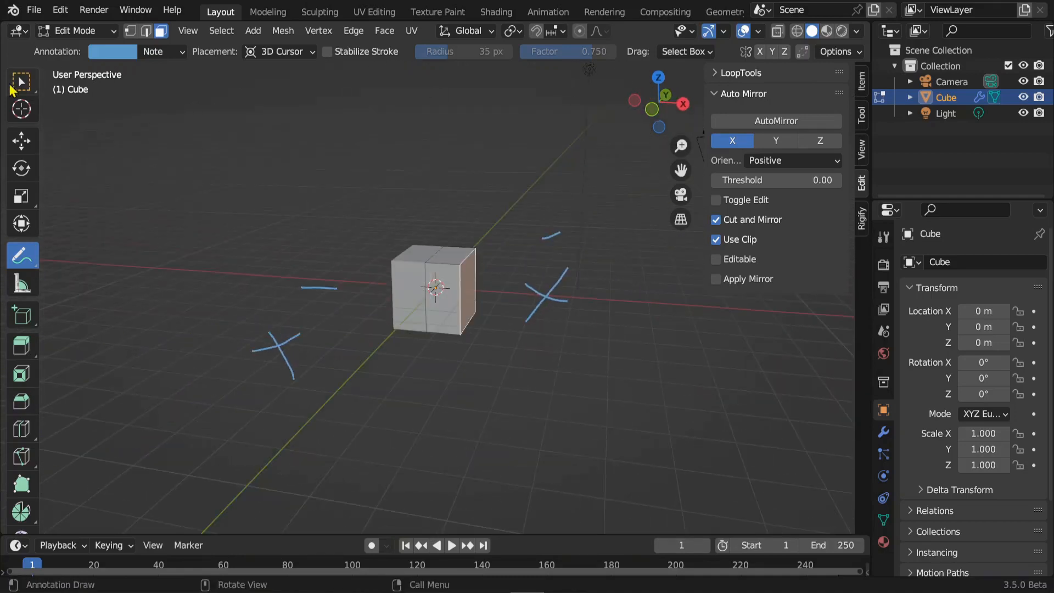
# Step: Return to the box selection tool and select the top face of the cube's positive X half
pyautogui.click(21, 82)
pyautogui.scroll(2, 449, 285)
pyautogui.moveTo(487, 332); pyautogui.dragTo(461, 326, button='middle')
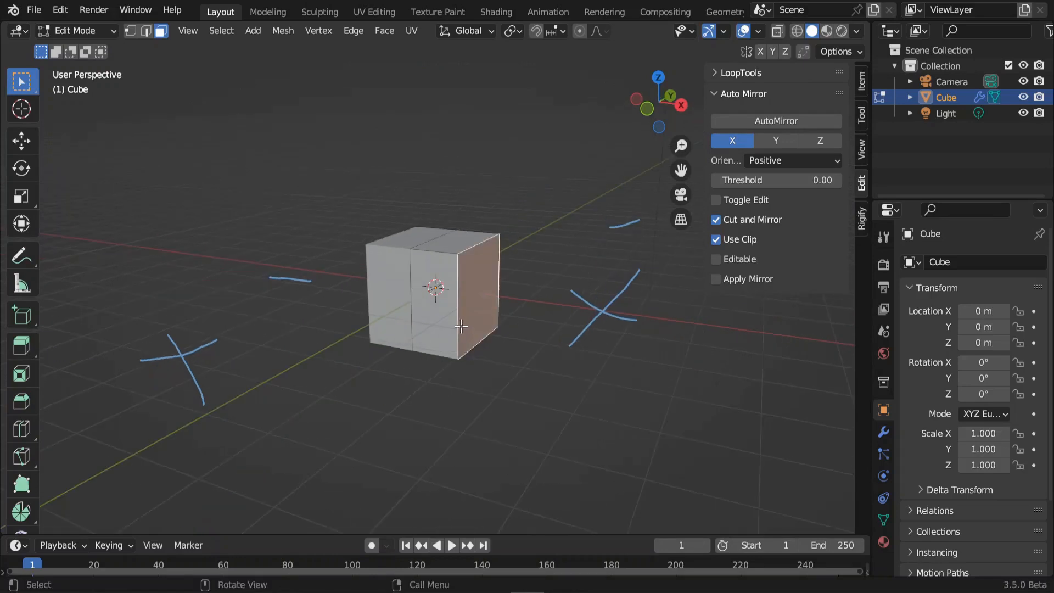
pyautogui.click(488, 232)
pyautogui.scroll(-2, 477, 187)
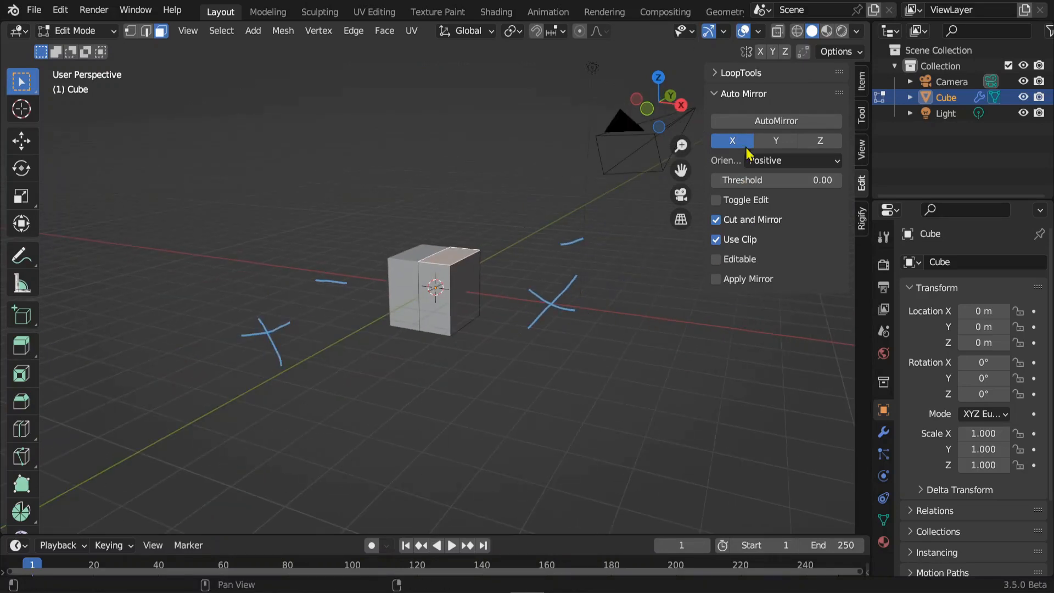
# Step: Apply AutoMirror to the cube along the Z axis with positive orientation
pyautogui.click(774, 162)
pyautogui.click(771, 165)
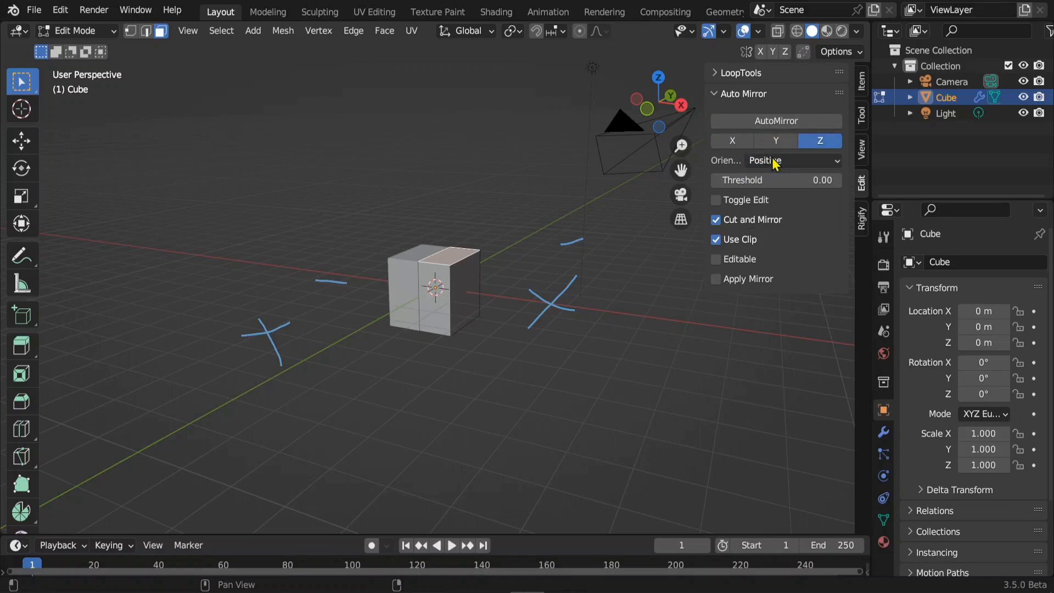
pyautogui.click(768, 121)
# Step: Extrude the cube's top face upward and scale the new face down to a taper
pyautogui.scroll(2, 405, 408)
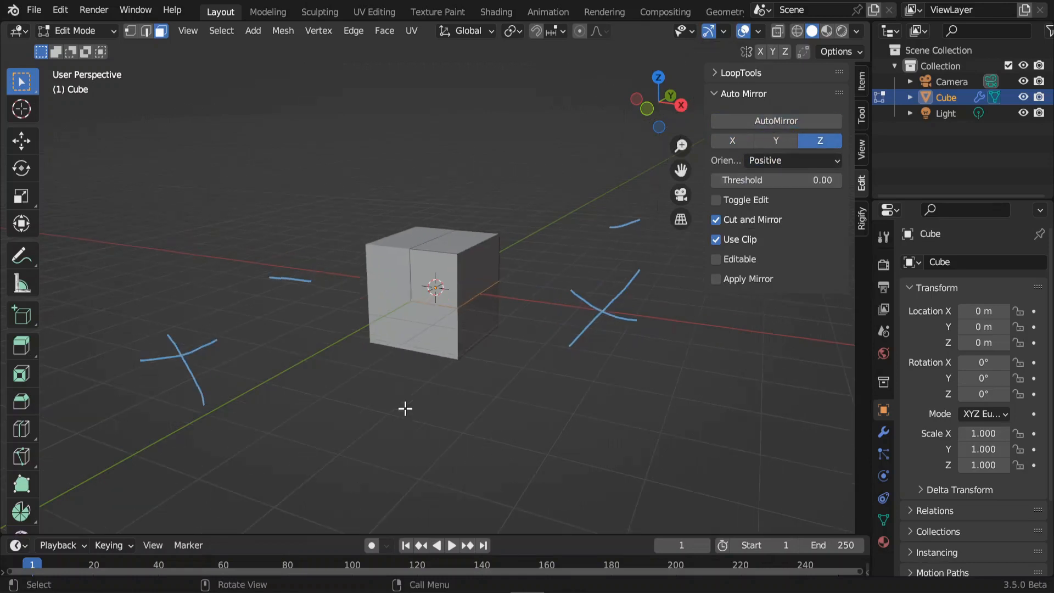
pyautogui.click(449, 249)
pyautogui.press('e')
pyautogui.click(511, 306)
pyautogui.press('s')
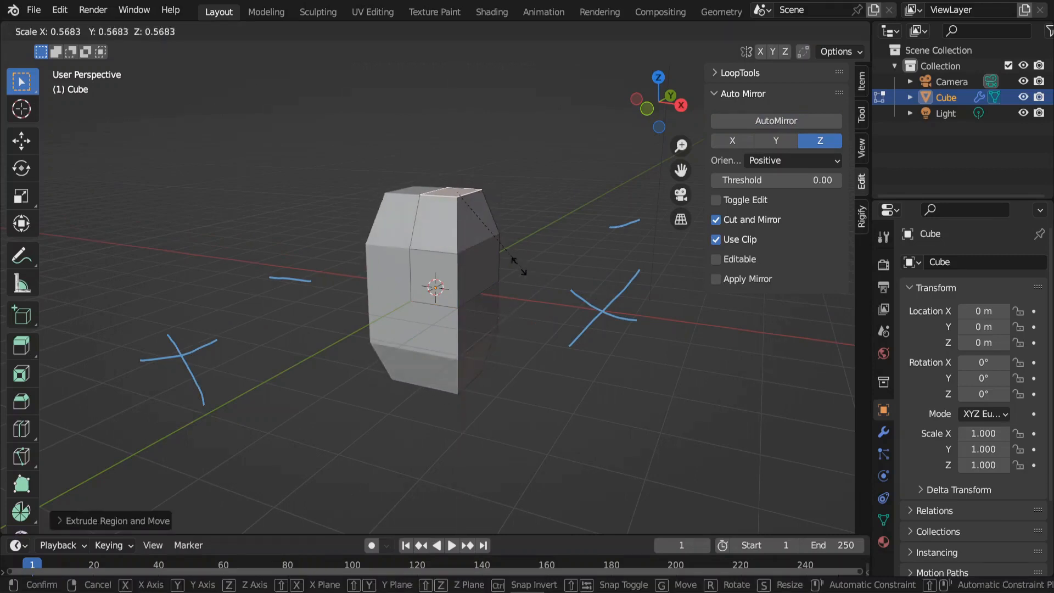
pyautogui.click(501, 245)
# Step: Scale the extruded top face down further and move it higher
pyautogui.moveTo(501, 245); pyautogui.dragTo(531, 226, button='middle')
pyautogui.press('s')
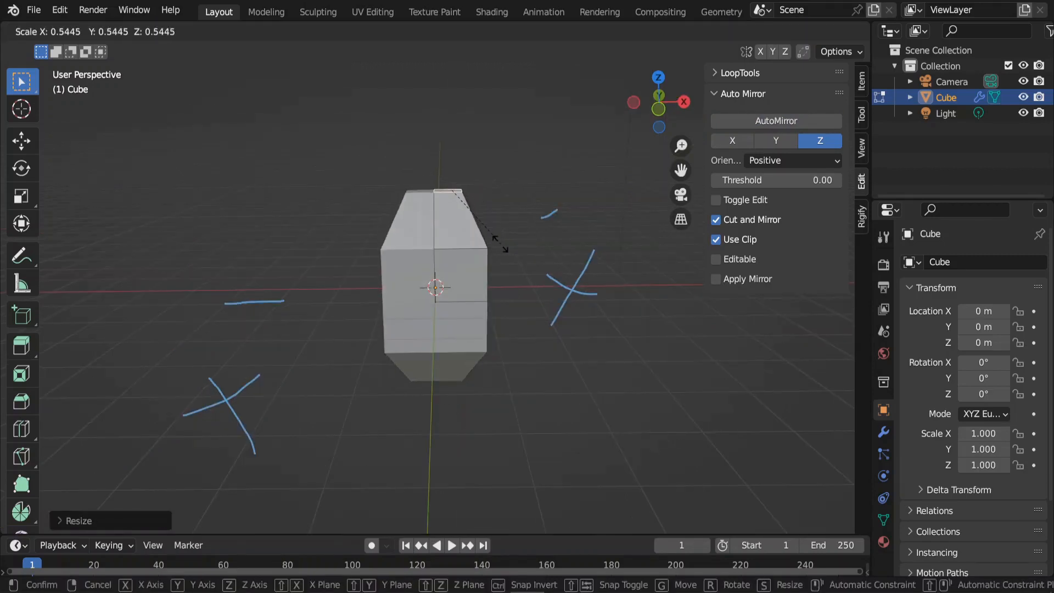
pyautogui.click(487, 231)
pyautogui.press('g')
pyautogui.click(472, 155)
# Step: Extrude the sloped upper side face outward, scale it down and extrude it again
pyautogui.moveTo(495, 192); pyautogui.dragTo(541, 236, button='middle')
pyautogui.press('e')
pyautogui.click(566, 246)
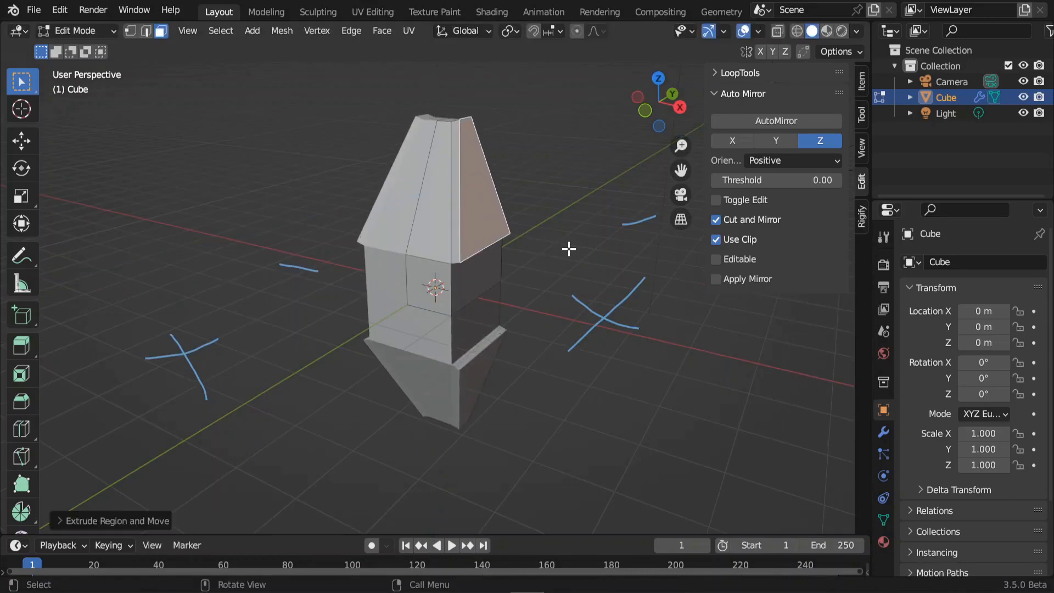
pyautogui.press('s')
pyautogui.click(529, 236)
pyautogui.press('e')
pyautogui.click(555, 236)
# Step: Extrude the lower side face outward along X twice, scaling it down after each extrusion to form a tapered arm
pyautogui.moveTo(486, 285); pyautogui.dragTo(518, 306, button='middle')
pyautogui.click(486, 283)
pyautogui.press('e')
pyautogui.click(557, 305)
pyautogui.press('s')
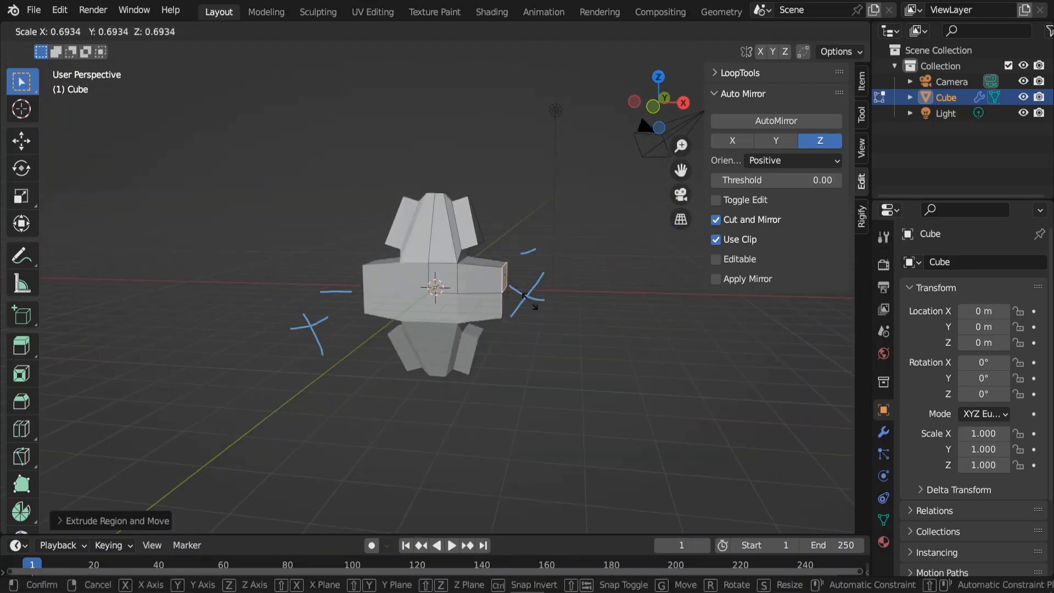
pyautogui.click(524, 285)
pyautogui.press('e')
pyautogui.click(572, 294)
pyautogui.press('s')
pyautogui.click(557, 290)
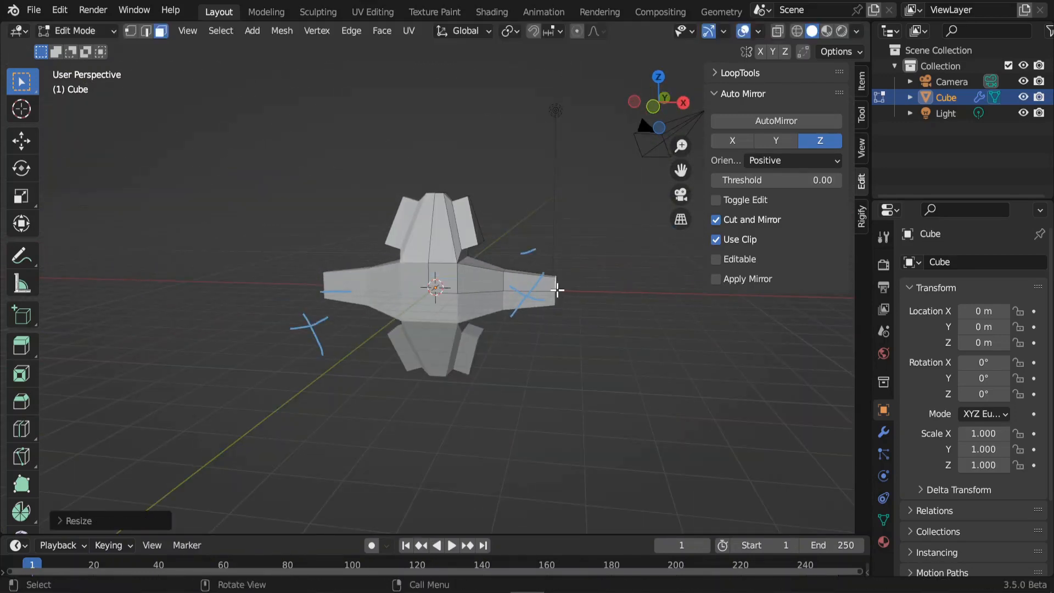
# Step: Extrude the front face of the arm's inner segment forward twice, scaling it down after each extrusion
pyautogui.click(497, 280)
pyautogui.moveTo(555, 304); pyautogui.dragTo(527, 331, button='middle')
pyautogui.press('e')
pyautogui.click(562, 340)
pyautogui.press('s')
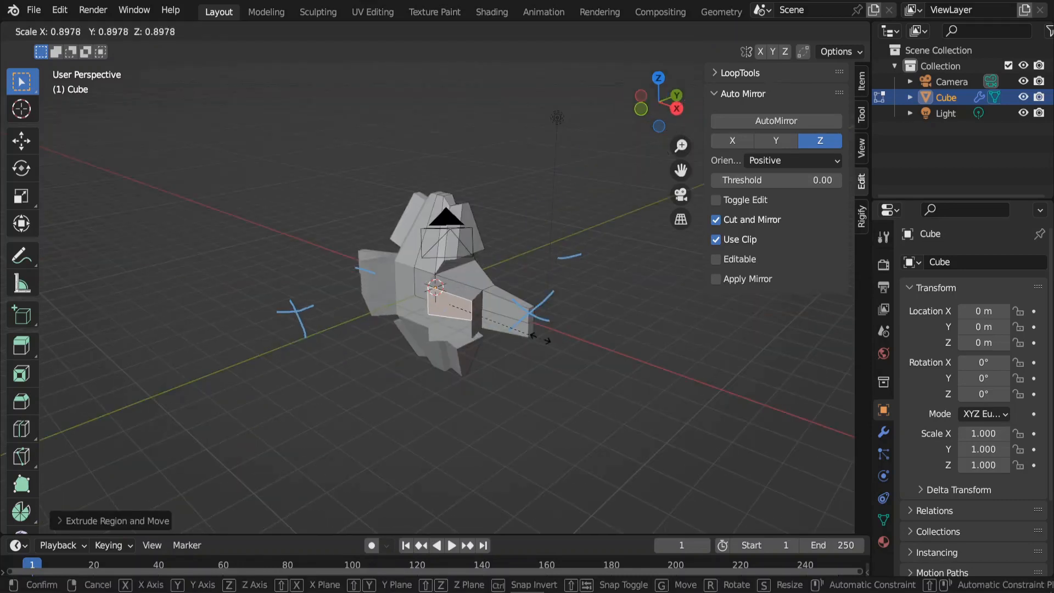
pyautogui.click(513, 337)
pyautogui.press('e')
pyautogui.click(505, 343)
pyautogui.press('s')
pyautogui.click(481, 332)
pyautogui.moveTo(481, 332); pyautogui.dragTo(505, 311, button='middle')
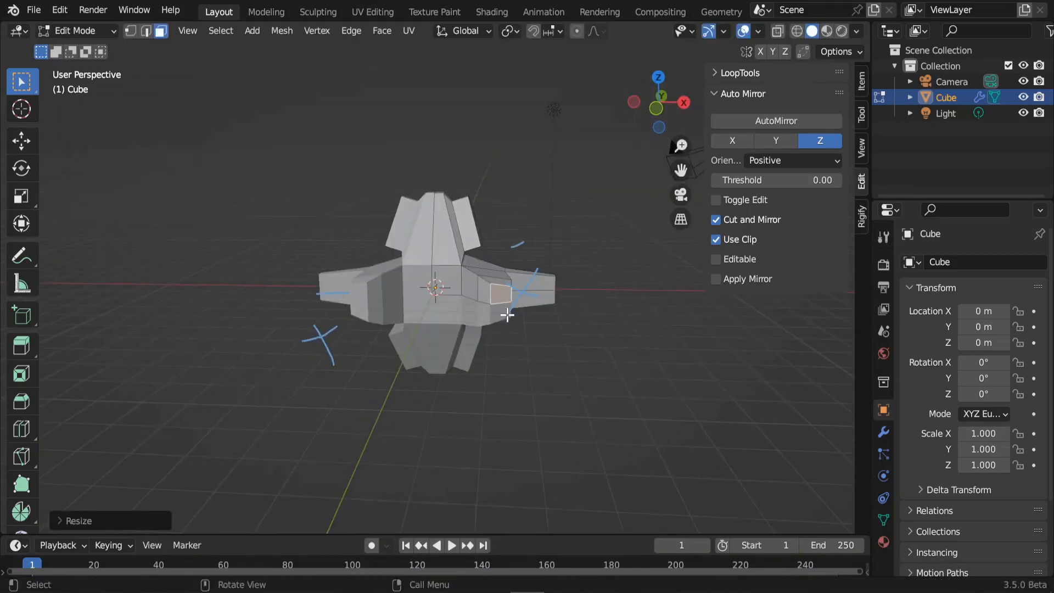
# Step: Extrude the upper front face of the central body forward and scale the extruded face down to about 0.76
pyautogui.moveTo(431, 397); pyautogui.dragTo(435, 282, button='middle')
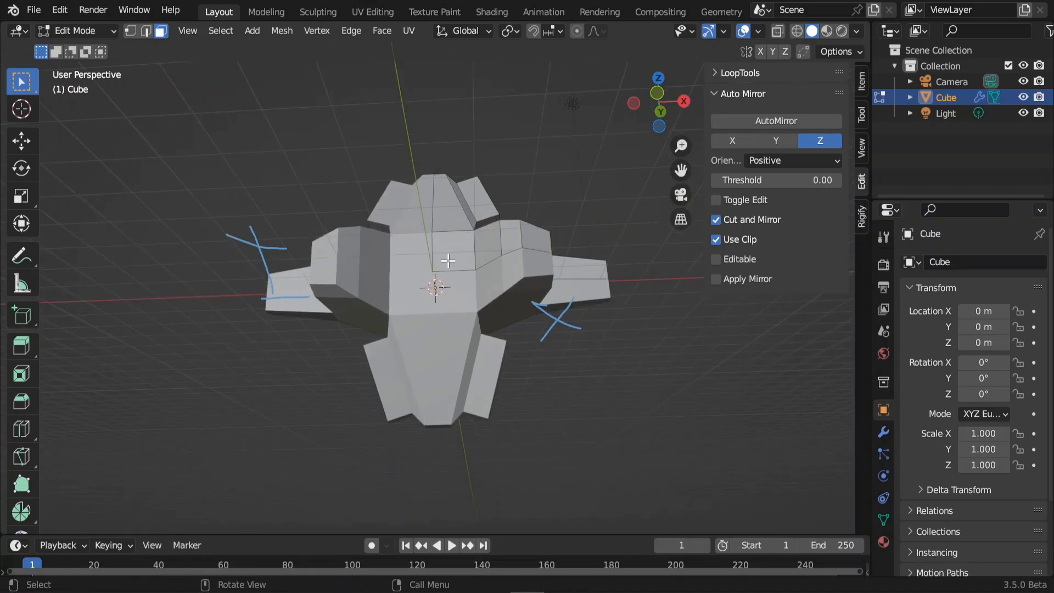
pyautogui.click(449, 258)
pyautogui.moveTo(518, 306); pyautogui.dragTo(532, 346, button='middle')
pyautogui.press('e')
pyautogui.click(516, 360)
pyautogui.press('s')
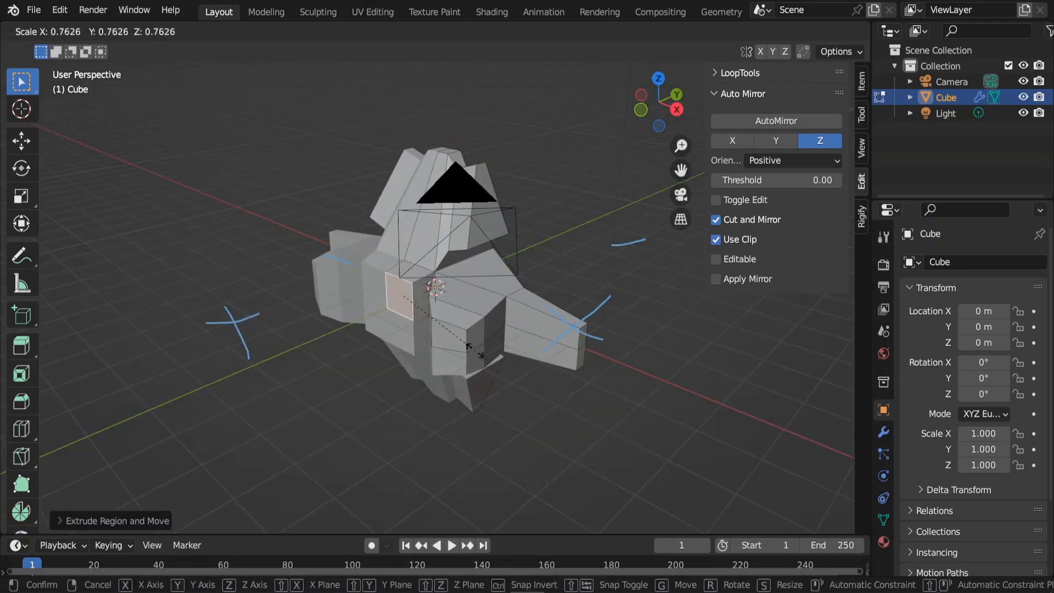
pyautogui.click(433, 333)
pyautogui.moveTo(432, 334); pyautogui.dragTo(510, 309, button='middle')
pyautogui.press('Tab')
pyautogui.press('r')
pyautogui.press('r')
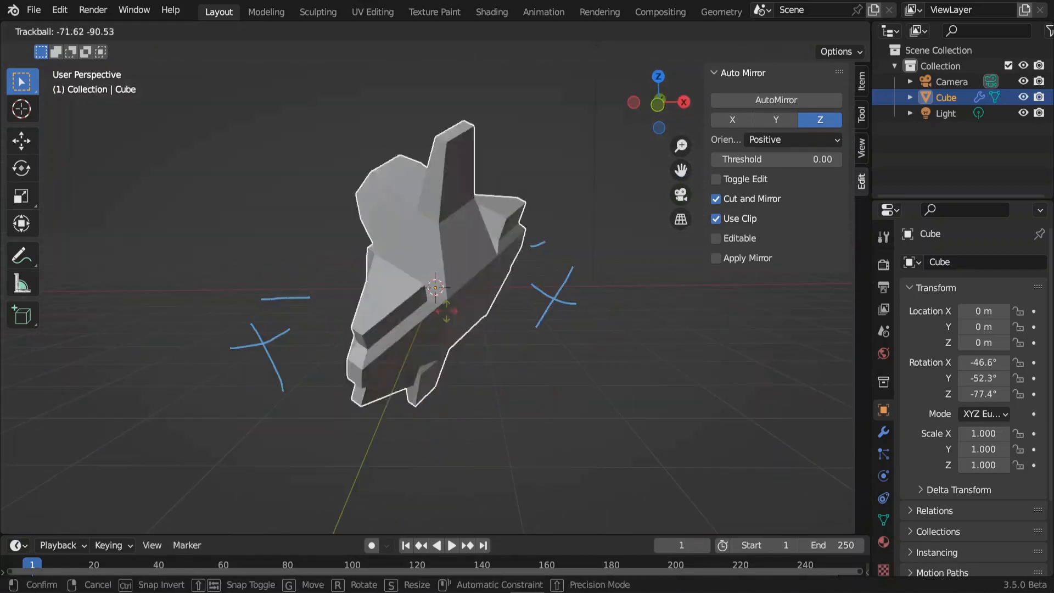
pyautogui.rightClick(473, 376)
pyautogui.press('Tab')
pyautogui.moveTo(566, 360); pyautogui.dragTo(549, 347, button='middle')
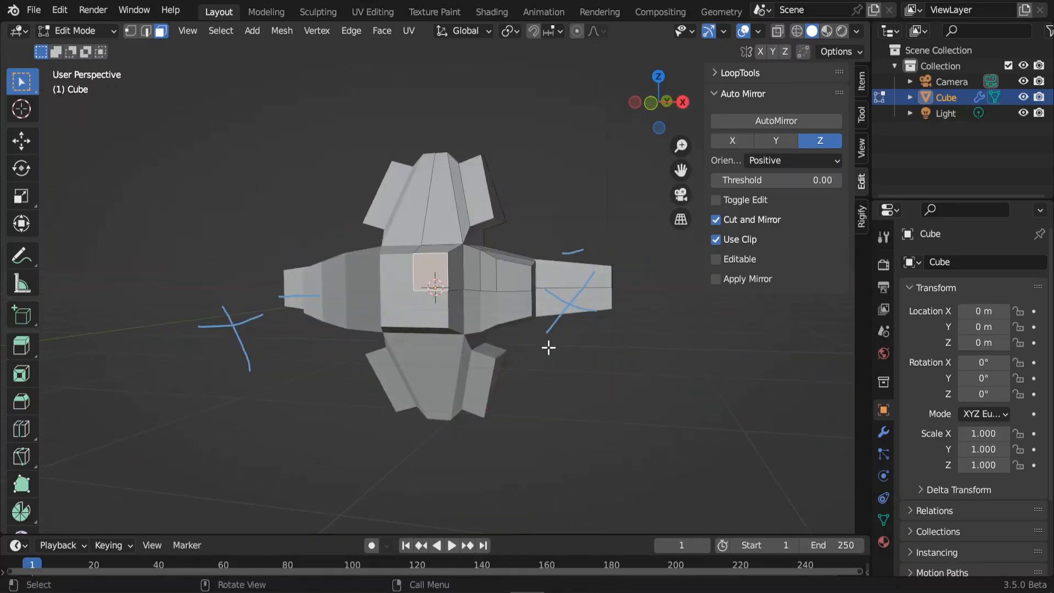
# Step: Move the mirrored model in Object Mode along X to about -13.36 m and collapse the Auto Mirror settings
pyautogui.press('Tab')
pyautogui.scroll(-3, 582, 392)
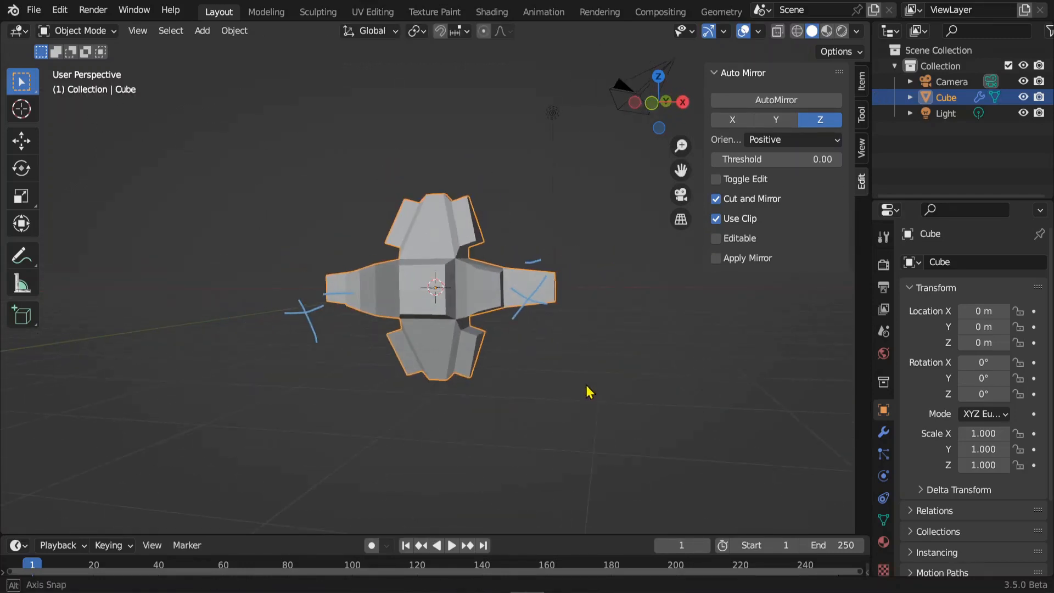
pyautogui.press('g')
pyautogui.press('x')
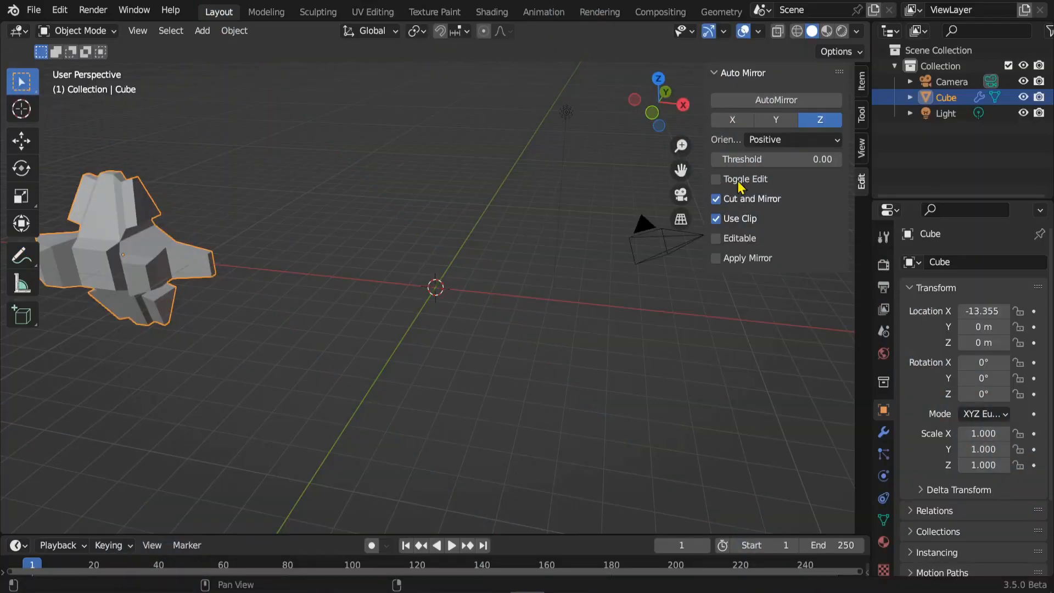
pyautogui.click(719, 73)
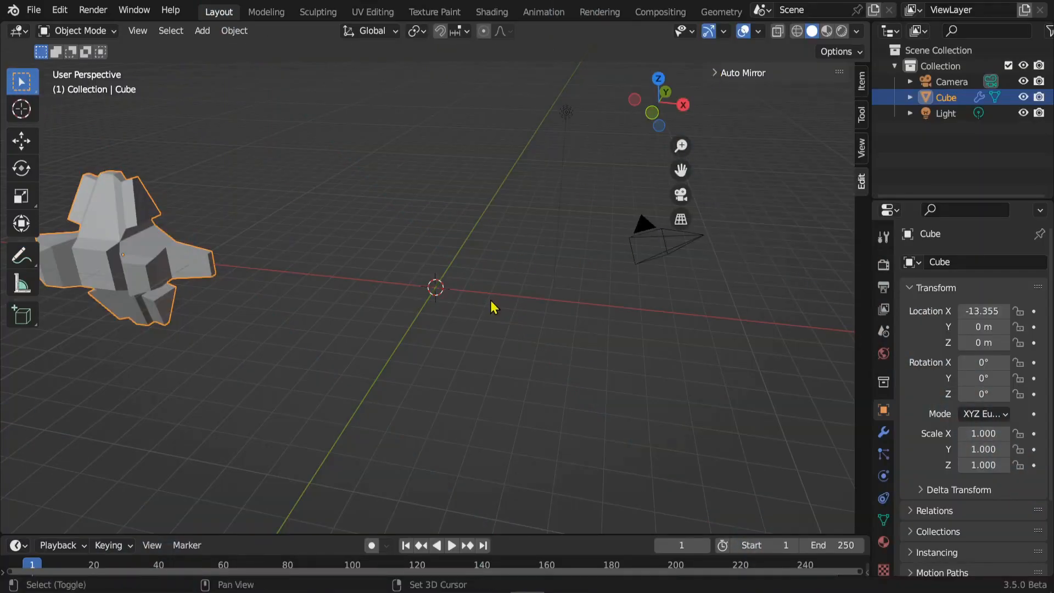
# Step: Add a new mesh cube at the world origin
pyautogui.hotkey('shift', 'a')
pyautogui.moveTo(436, 283)
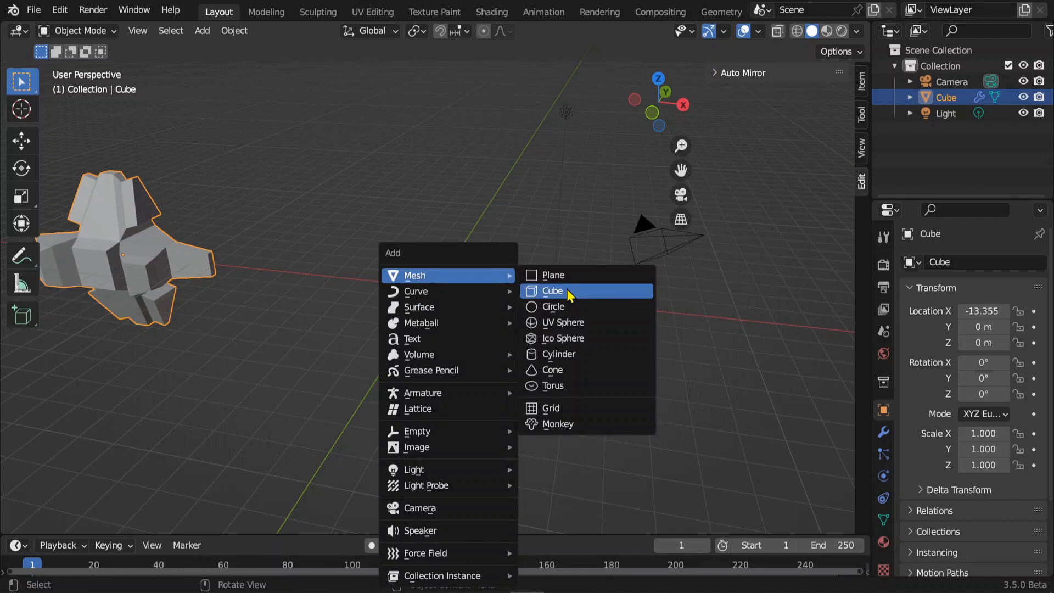
pyautogui.click(567, 290)
pyautogui.scroll(3, 593, 336)
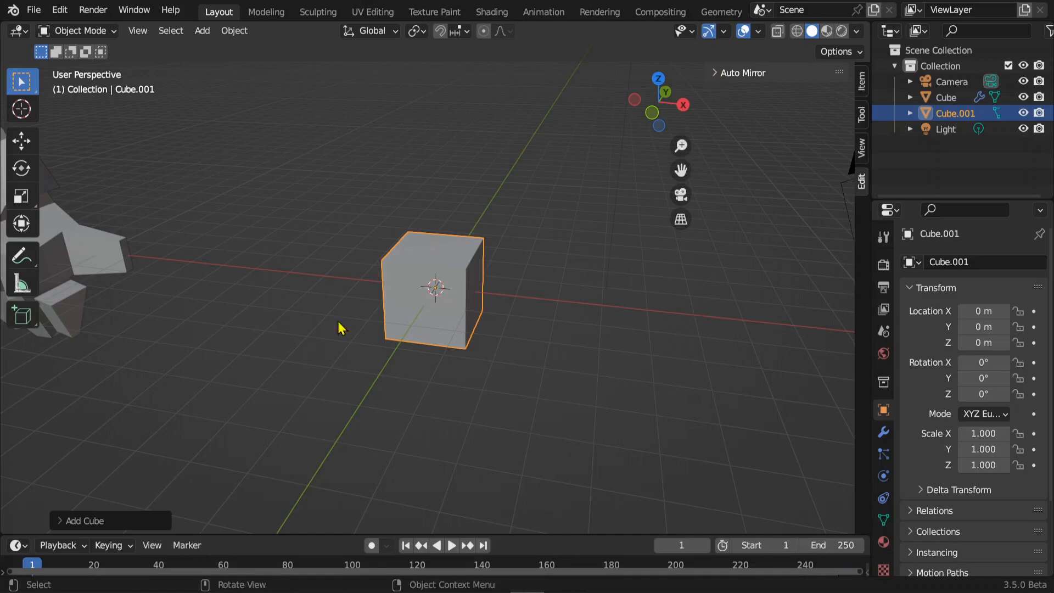
# Step: Switch the new cube to Edit Mode and expand the LoopTools commands
pyautogui.click(84, 31)
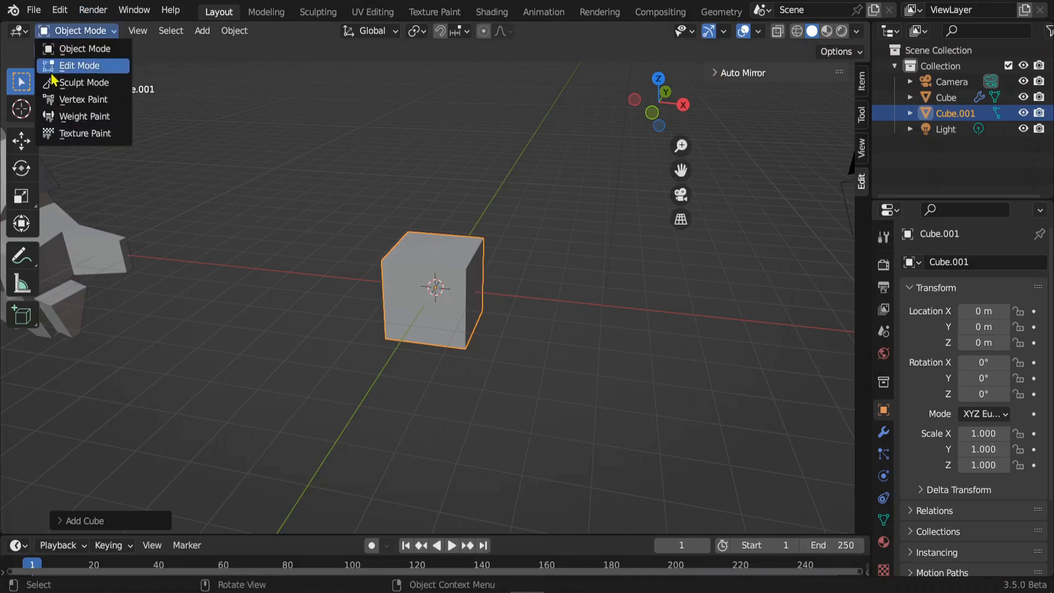
pyautogui.click(82, 67)
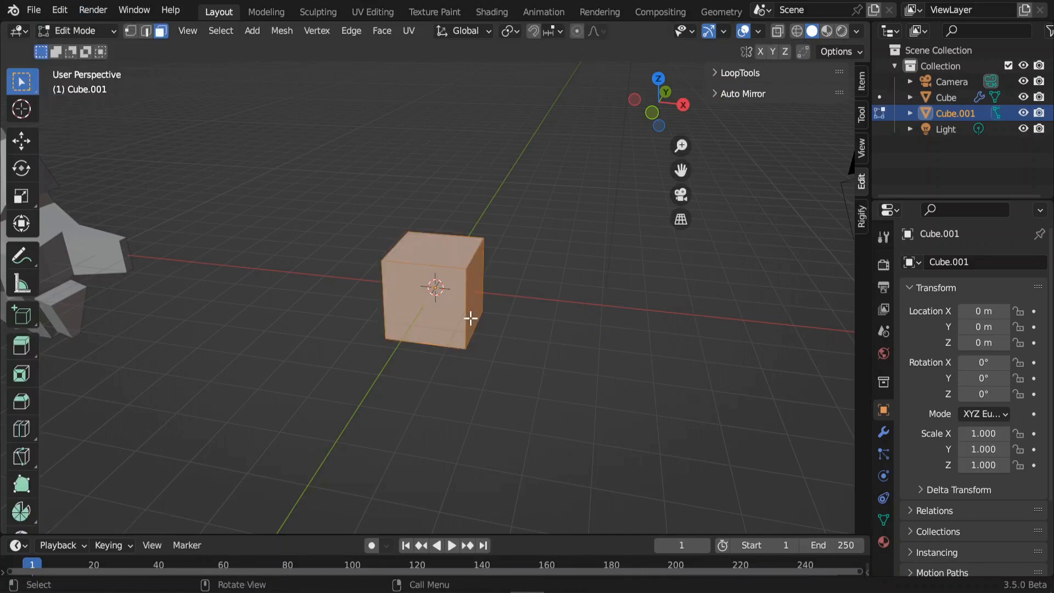
pyautogui.moveTo(542, 389); pyautogui.dragTo(522, 388, button='middle')
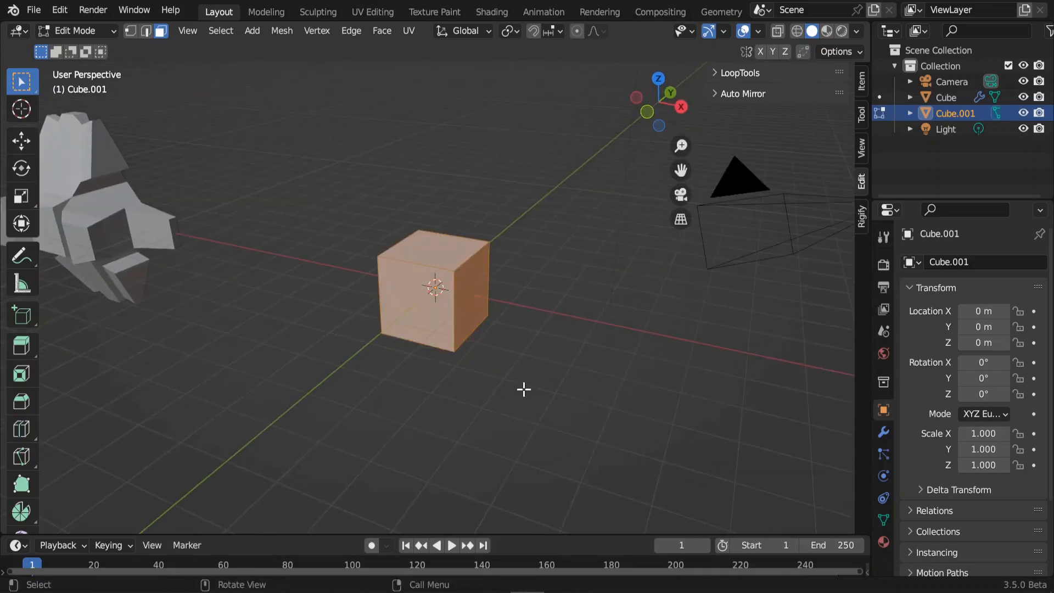
pyautogui.click(717, 74)
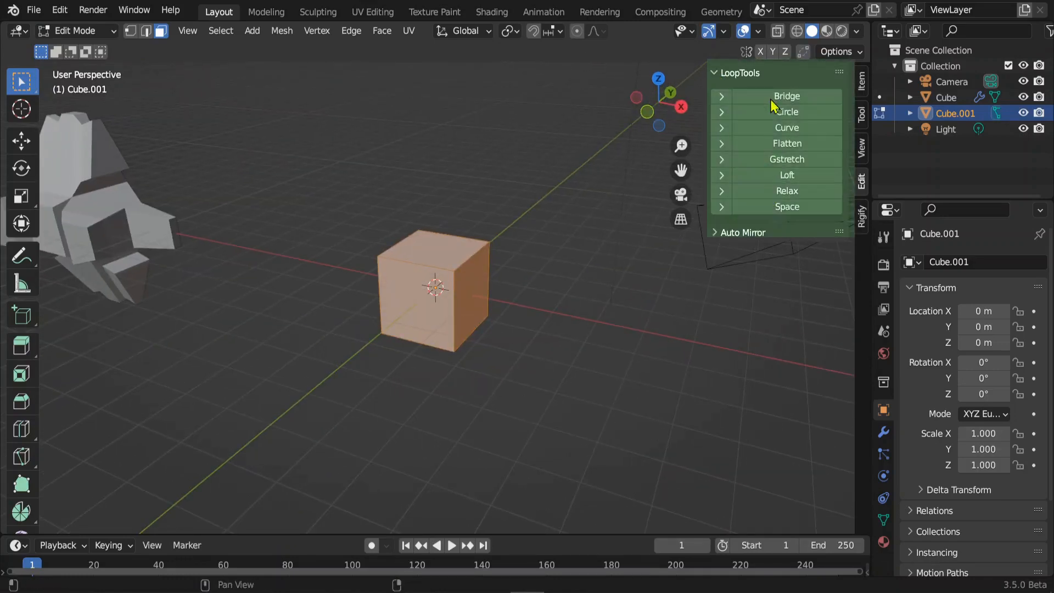
pyautogui.moveTo(527, 357); pyautogui.dragTo(550, 355, button='middle')
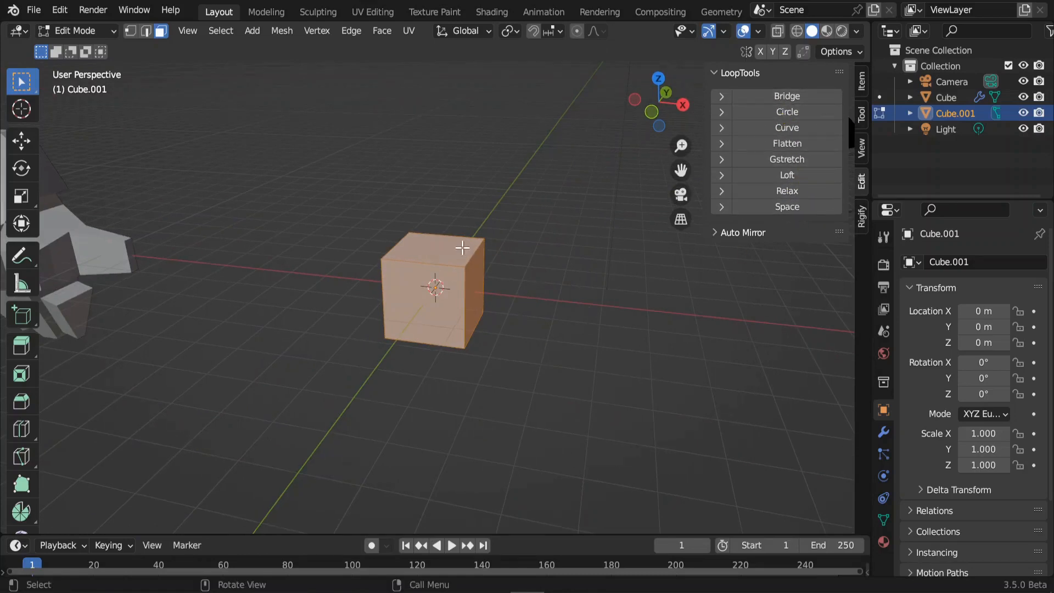
# Step: Extrude the cube's top face upward and scale it down to form a tapered top
pyautogui.click(526, 331)
pyautogui.press('e')
pyautogui.click(571, 329)
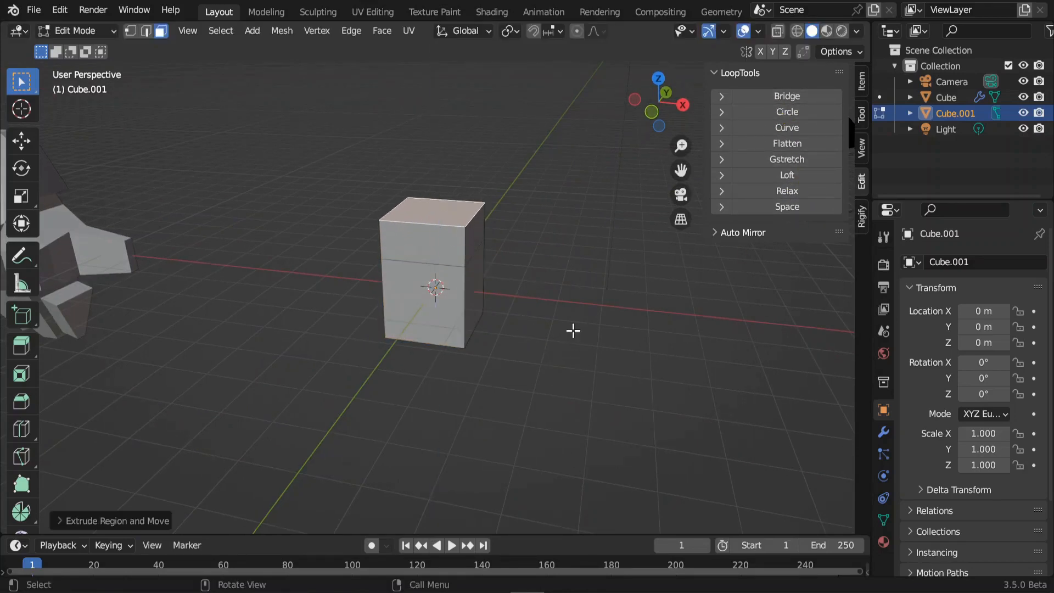
pyautogui.press('s')
pyautogui.click(525, 302)
# Step: Duplicate the tapered top face and place the copy well above the cube, offset slightly along Y
pyautogui.hotkey('shift', 'd')
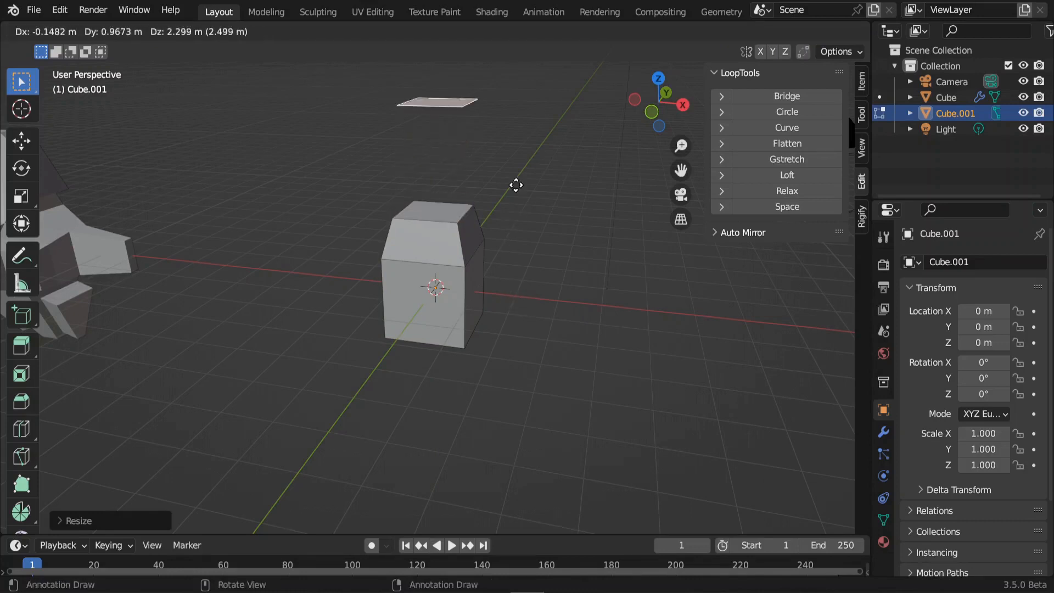
pyautogui.click(527, 203)
pyautogui.moveTo(527, 203); pyautogui.dragTo(444, 224, button='middle')
pyautogui.click(444, 224)
pyautogui.moveTo(565, 278); pyautogui.dragTo(497, 147, button='middle')
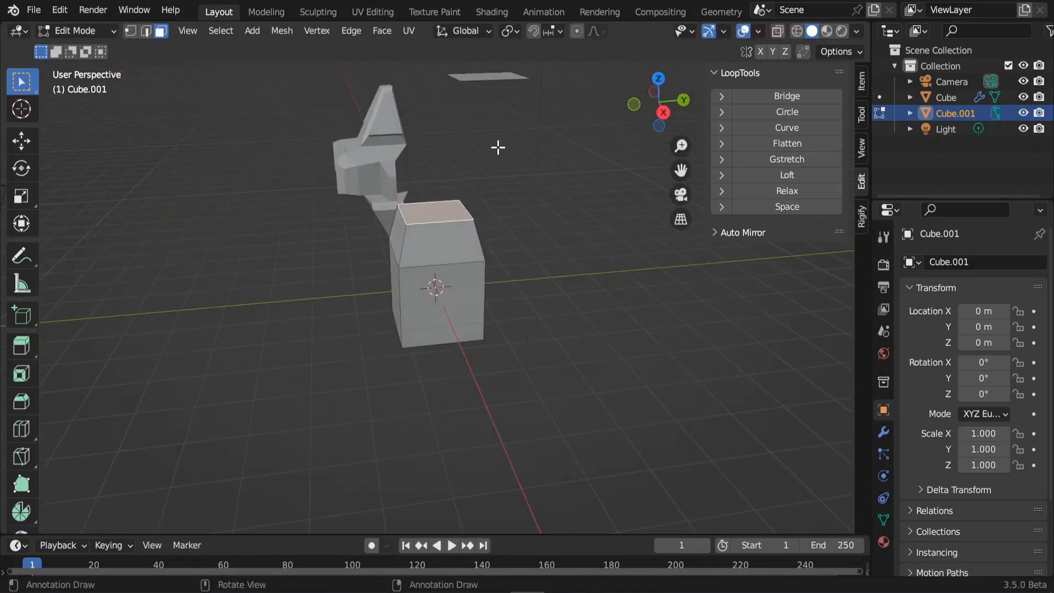
# Step: Tilt the floating duplicated face by rotating it in the right orthographic view
pyautogui.click(488, 78)
pyautogui.press('KP_3')
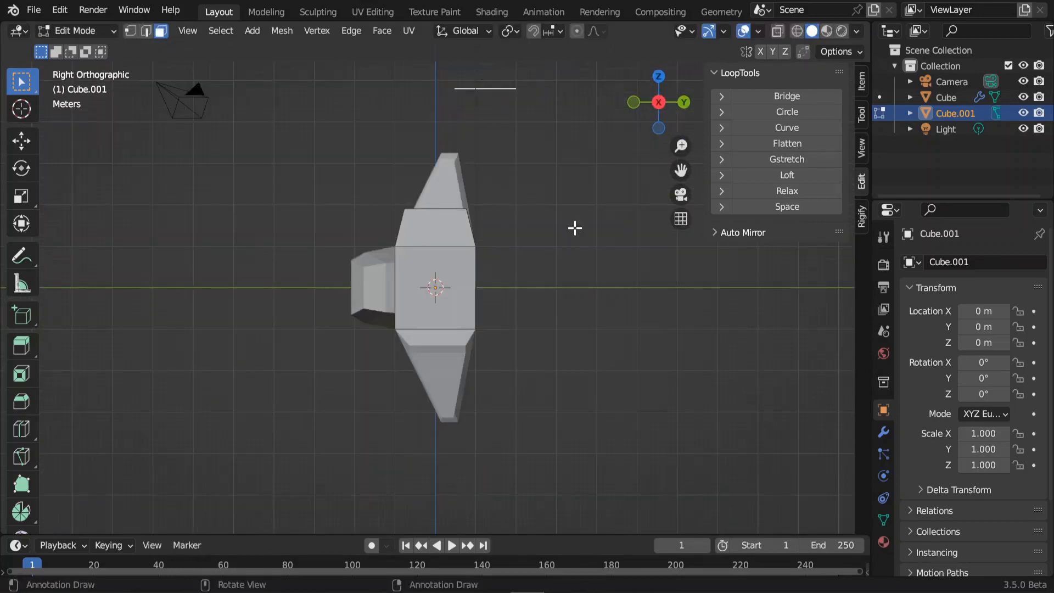
pyautogui.press('r')
pyautogui.click(405, 242)
# Step: Connect the cube's top face to the tilted floating face with the LoopTools Bridge operation
pyautogui.moveTo(405, 242); pyautogui.dragTo(443, 222, button='middle')
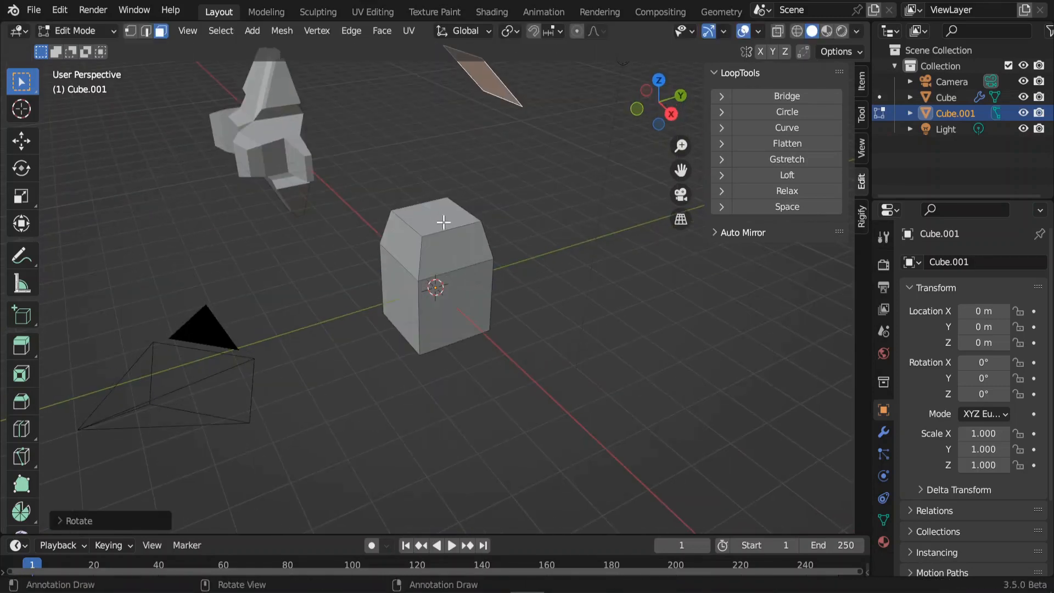
pyautogui.click(444, 222)
pyautogui.keyDown('shift'); pyautogui.click(492, 84); pyautogui.keyUp('shift')
pyautogui.moveTo(514, 233); pyautogui.dragTo(494, 319, button='middle')
pyautogui.click(798, 98)
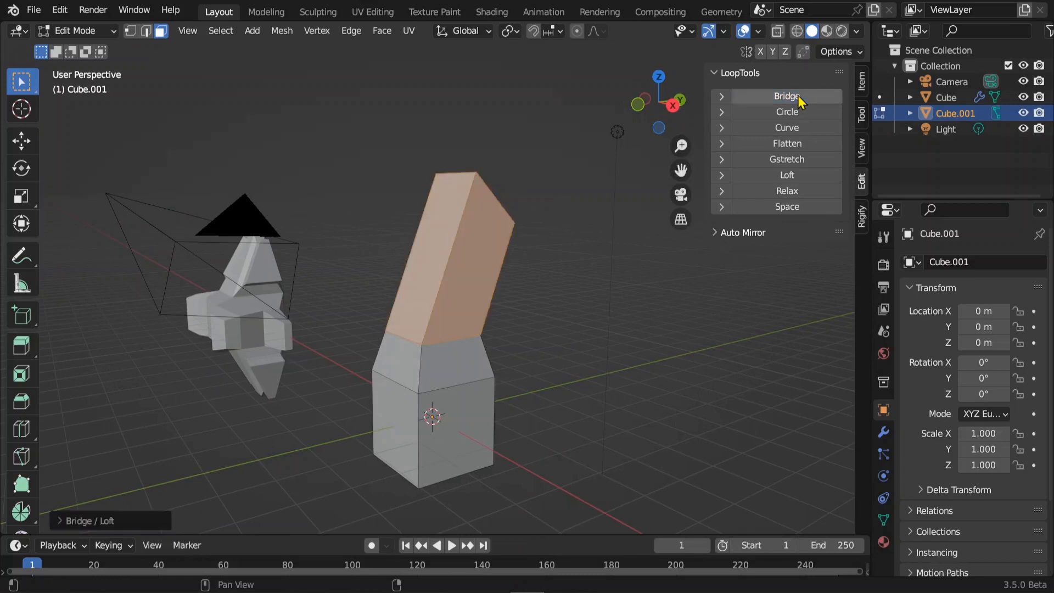
pyautogui.moveTo(631, 275); pyautogui.dragTo(157, 487, button='middle')
# Step: Set the bridge to 5 segments and raise its cubic strength to 1.21
pyautogui.click(60, 521)
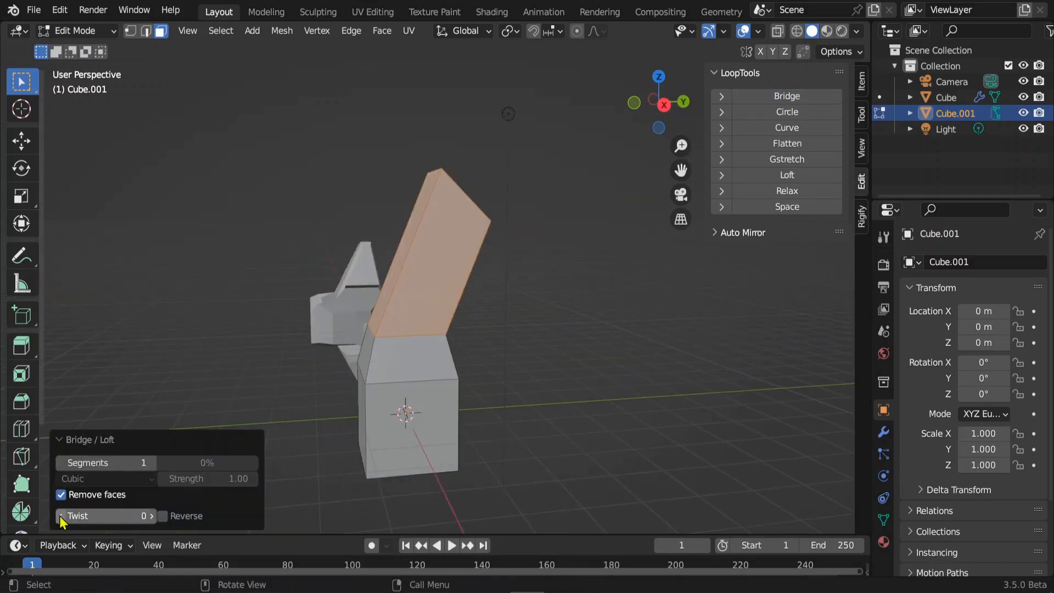
pyautogui.click(150, 463)
pyautogui.click(150, 463)
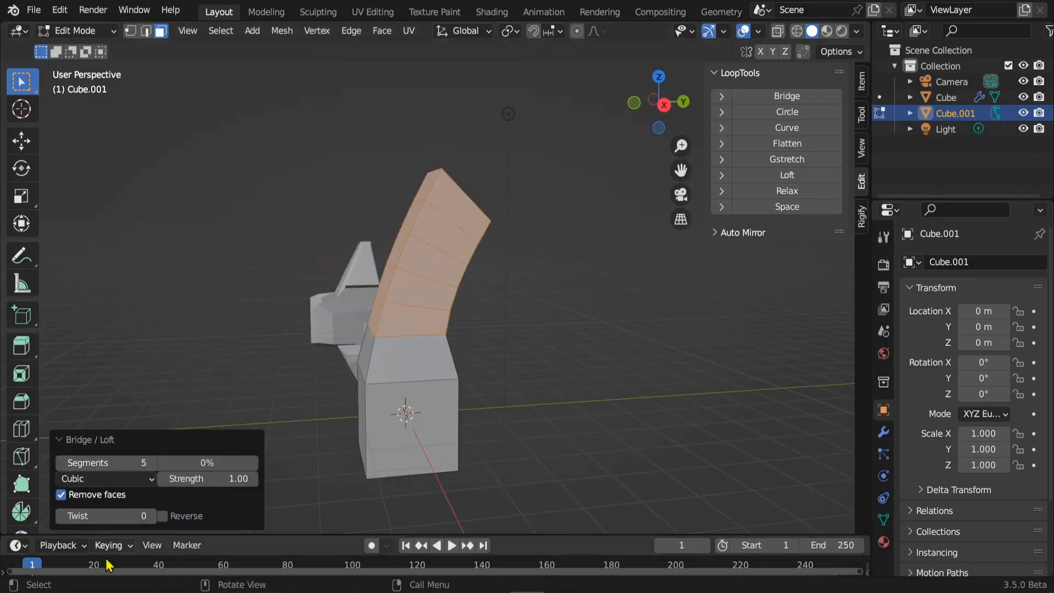
pyautogui.moveTo(225, 478)
pyautogui.mouseDown()
pyautogui.moveTo(258, 478)
pyautogui.moveTo(234, 478)
pyautogui.mouseUp()
pyautogui.moveTo(393, 298); pyautogui.dragTo(483, 318, button='middle')
pyautogui.scroll(3, 466, 354)
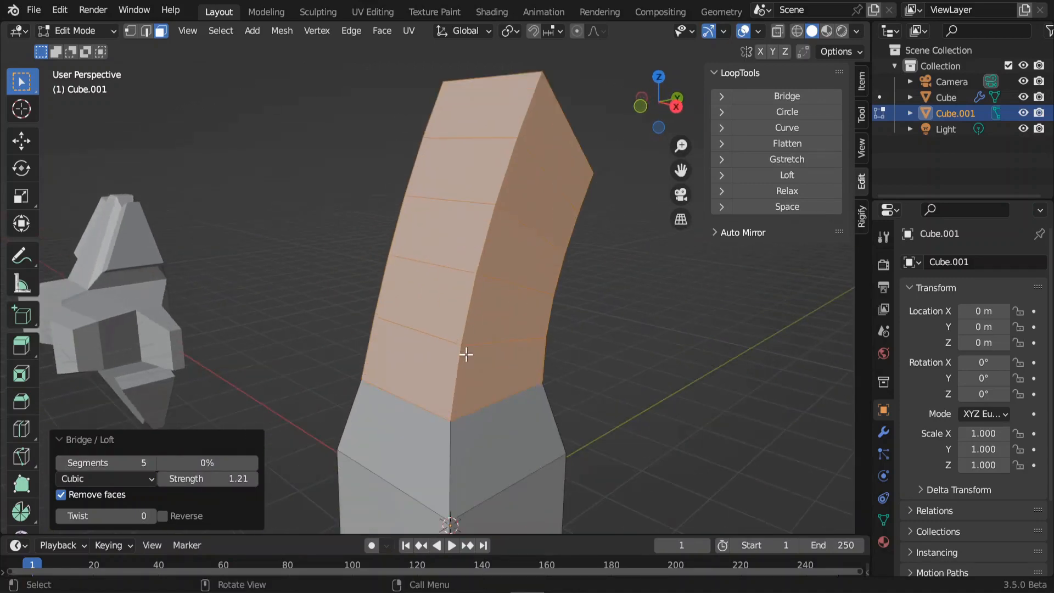
# Step: Add a plane to the mesh and move it about 4.98 m along X beside the bridged shape
pyautogui.moveTo(548, 123); pyautogui.dragTo(394, 277, button='middle')
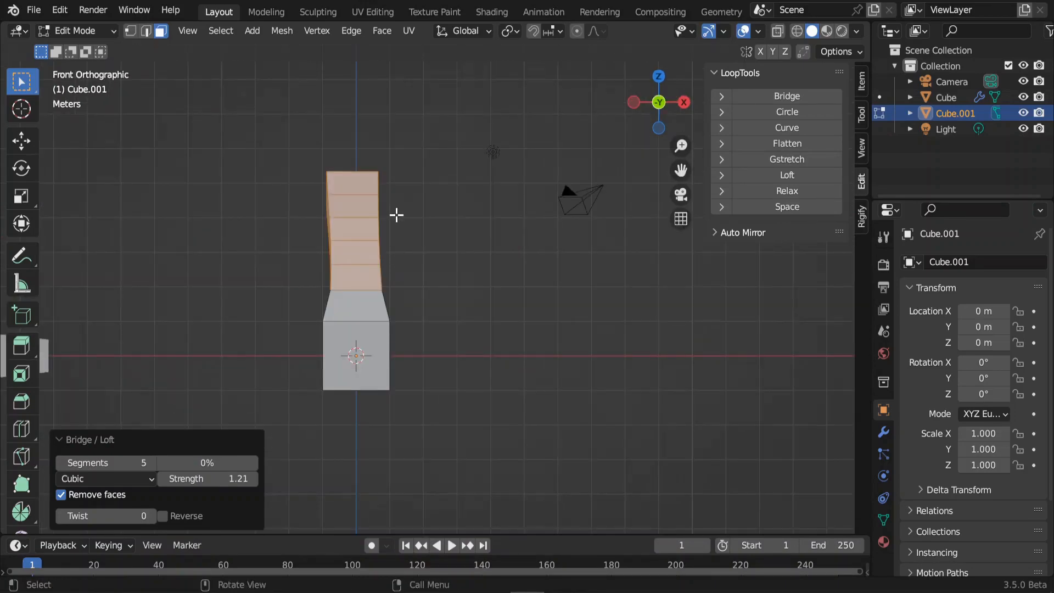
pyautogui.hotkey('shift', 'a')
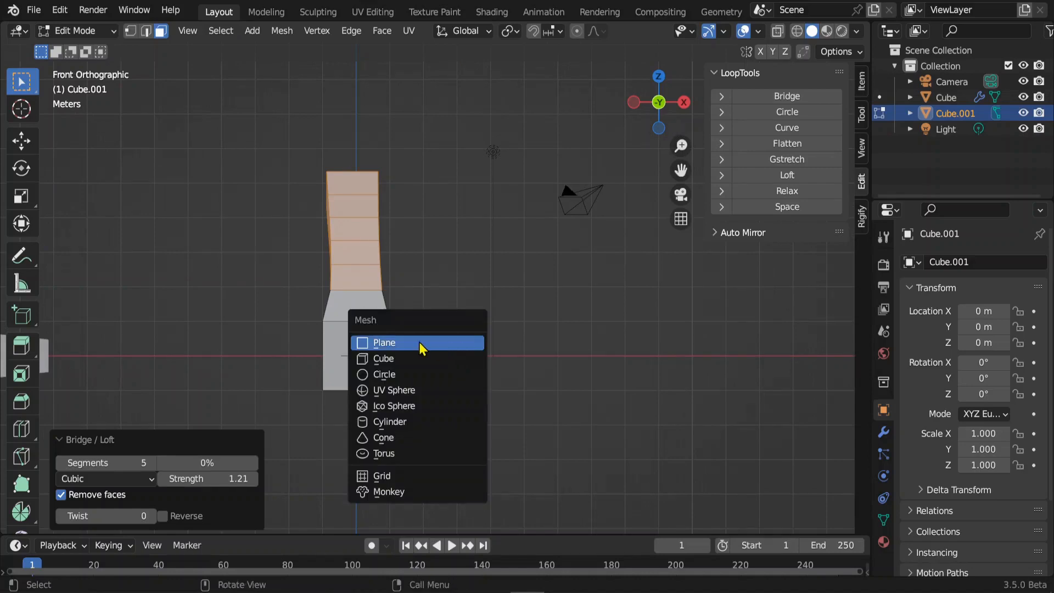
pyautogui.click(420, 342)
pyautogui.press('g')
pyautogui.click(587, 343)
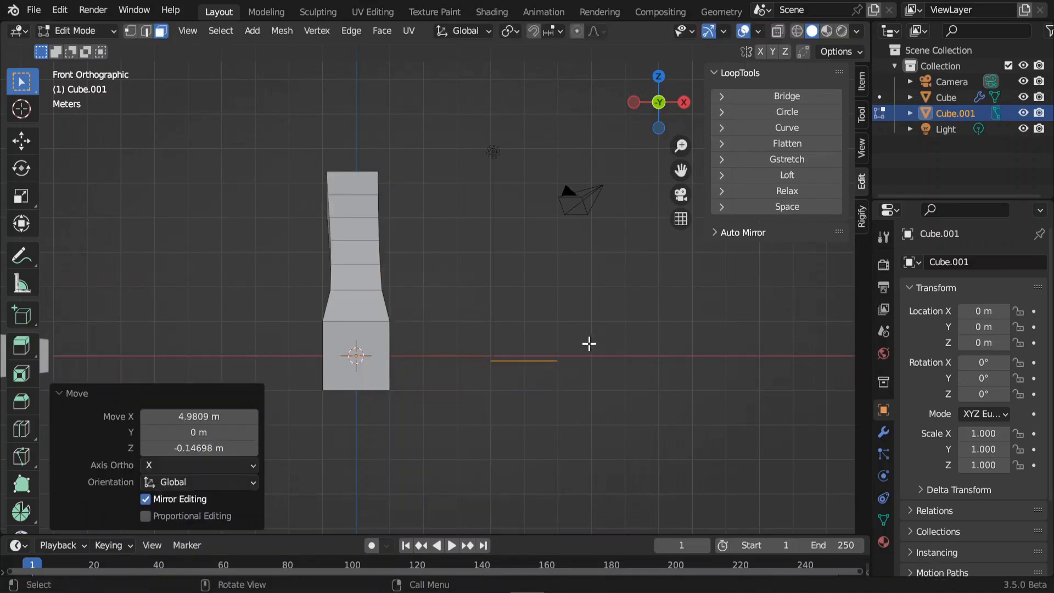
# Step: Scale the new plane up by a factor of about 2.85
pyautogui.moveTo(588, 343); pyautogui.dragTo(564, 386, button='middle')
pyautogui.press('s')
pyautogui.click(650, 410)
# Step: Divide the plane into a grid with 3 centred loop cuts in each direction
pyautogui.moveTo(649, 410); pyautogui.dragTo(482, 406, button='middle')
pyautogui.hotkey('ctrl', 'r')
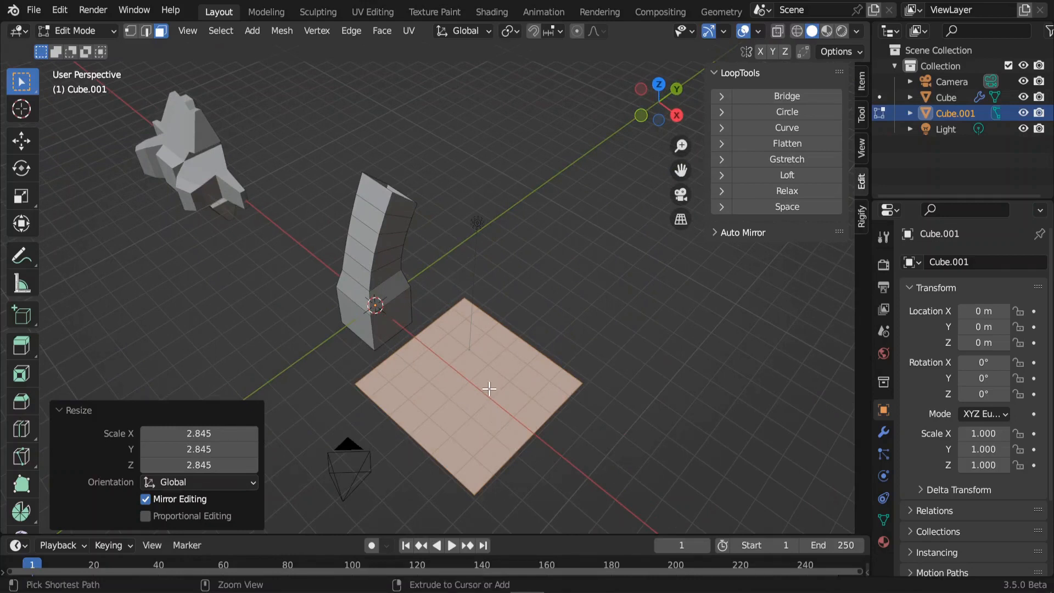
pyautogui.scroll(2, 512, 355)
pyautogui.click(513, 354)
pyautogui.rightClick(513, 354)
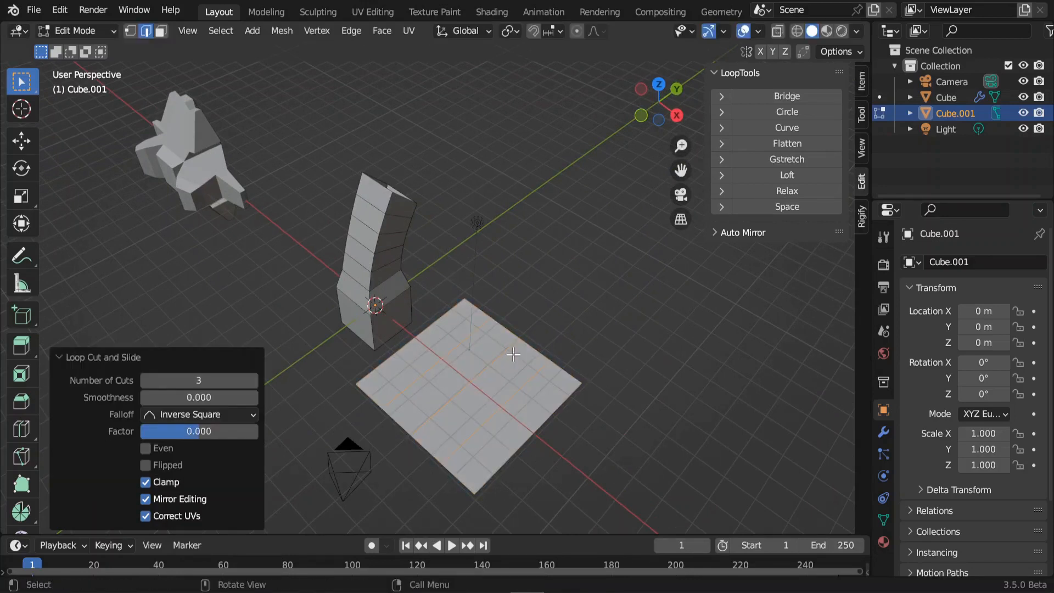
pyautogui.hotkey('ctrl', 'r')
pyautogui.scroll(2, 485, 355)
pyautogui.click(484, 356)
pyautogui.press('Tab')
pyautogui.press('Tab')
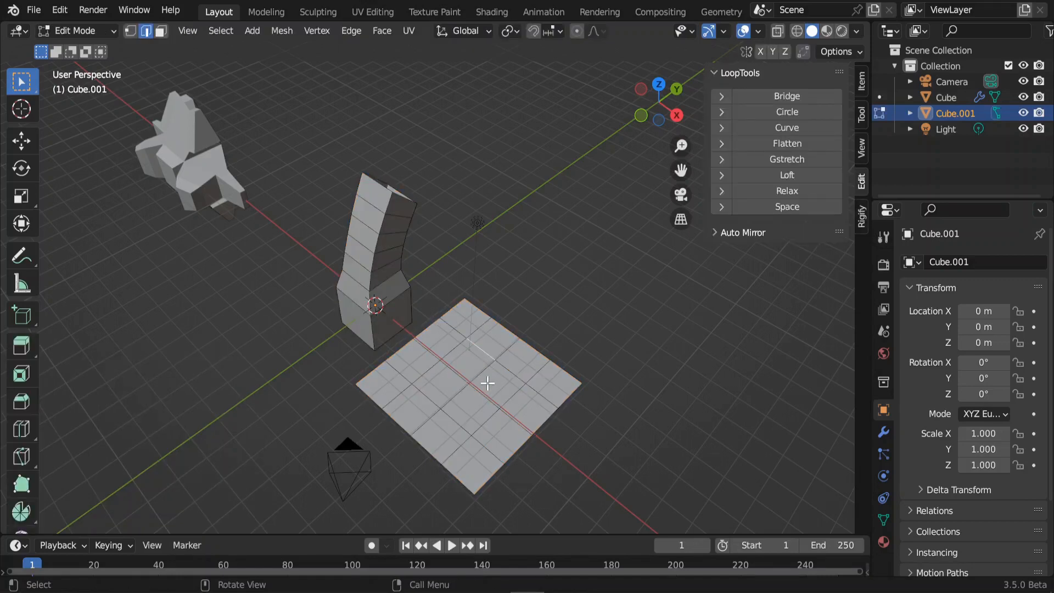
# Step: Duplicate the whole subdivided plane and move the copy about 10.14 m up along Z
pyautogui.press('l')
pyautogui.hotkey('shift', 'd')
pyautogui.press('g')
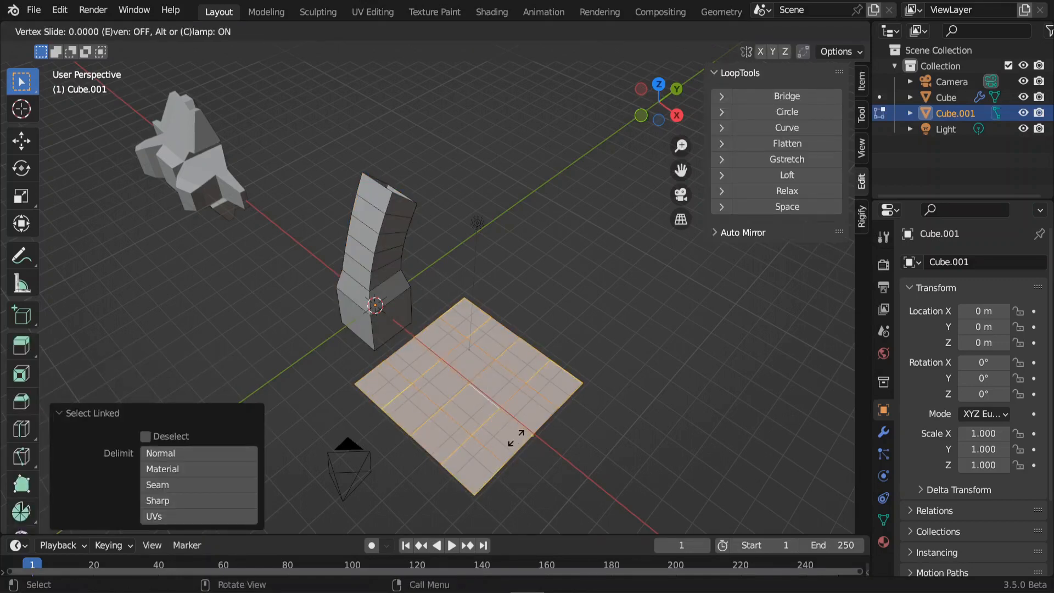
pyautogui.rightClick(503, 293)
pyautogui.press('g')
pyautogui.press('z')
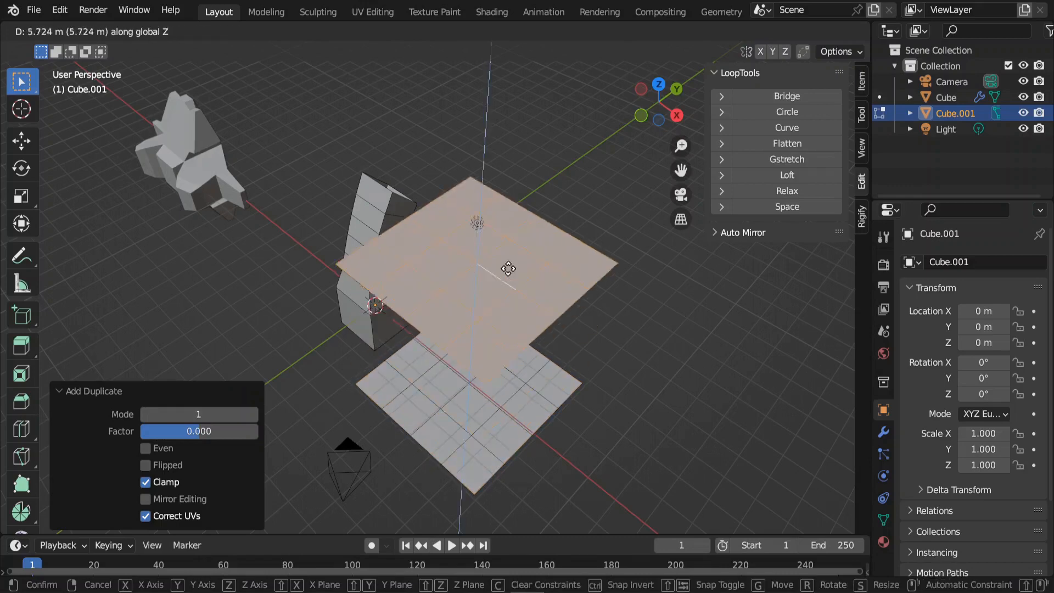
pyautogui.click(497, 164)
# Step: Reshape the raised grid plane into a round disc with the LoopTools Circle operation
pyautogui.moveTo(497, 281); pyautogui.dragTo(365, 255, button='middle')
pyautogui.moveTo(352, 194); pyautogui.dragTo(450, 166, button='middle')
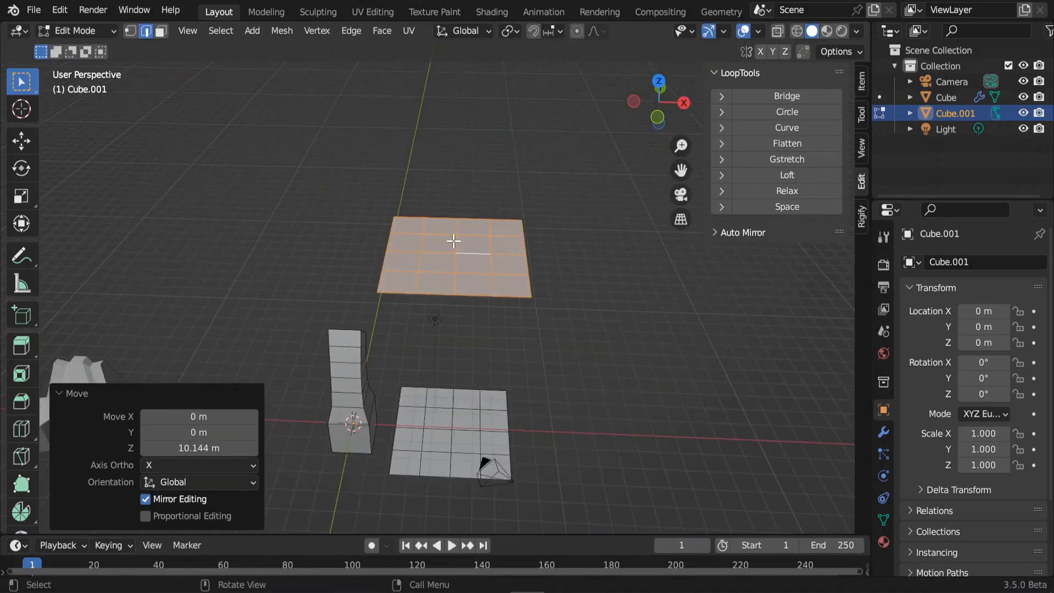
pyautogui.click(786, 113)
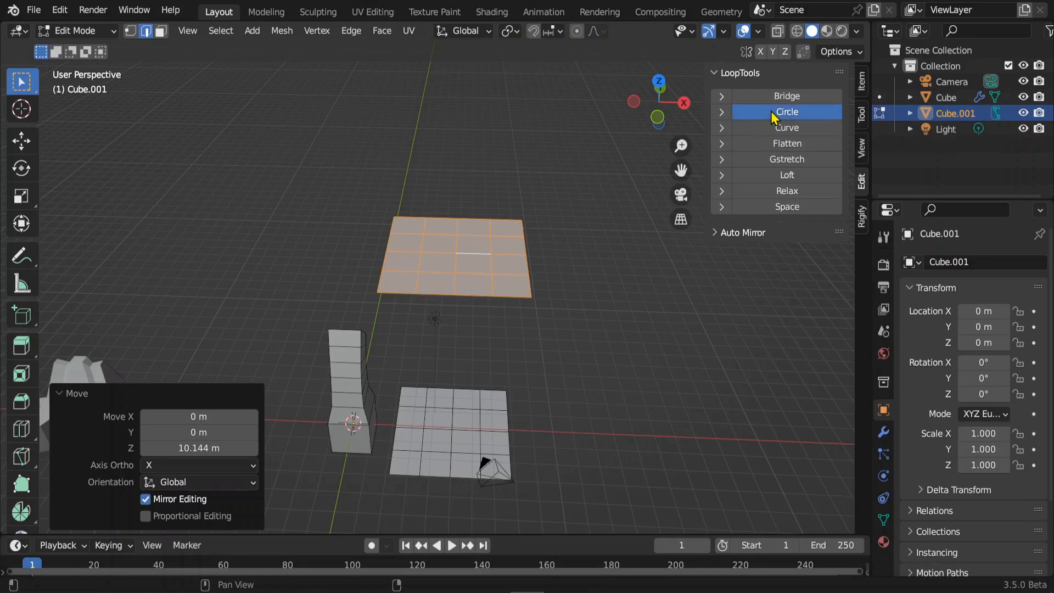
pyautogui.scroll(2, 501, 350)
# Step: Select only the entire lower grid plane and scale it down to about 0.55
pyautogui.moveTo(484, 354); pyautogui.dragTo(406, 358, button='middle')
pyautogui.moveTo(383, 426); pyautogui.dragTo(421, 377, button='middle')
pyautogui.hotkey('alt', 'a')
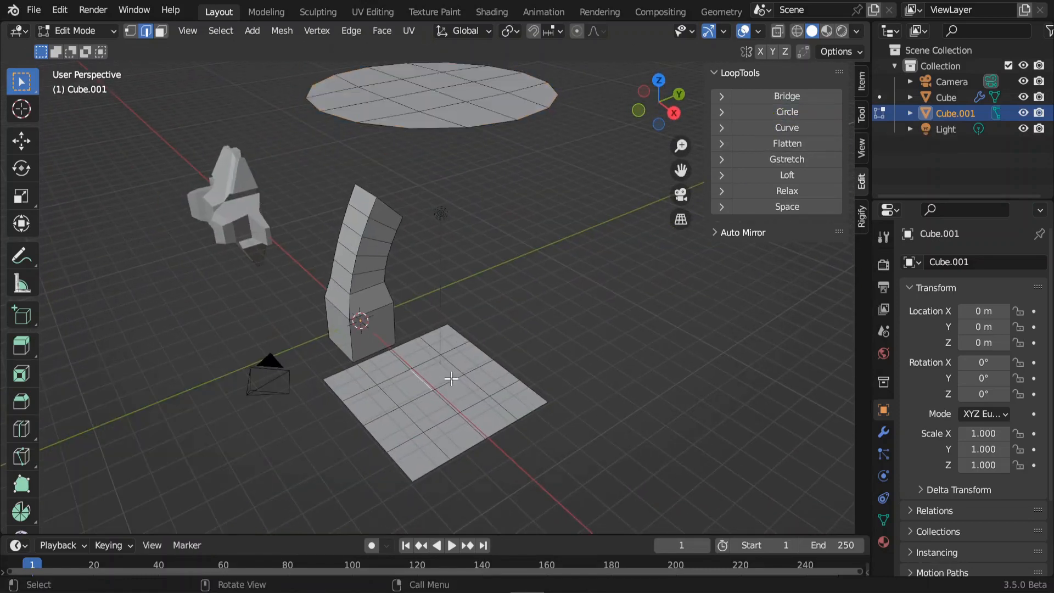
pyautogui.press('l')
pyautogui.press('s')
pyautogui.click(528, 414)
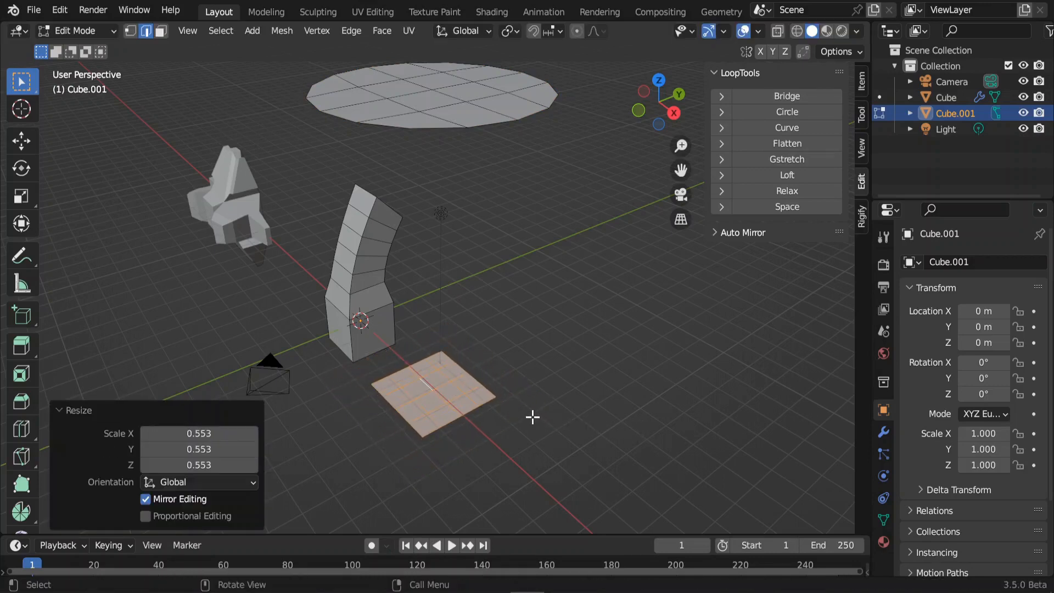
# Step: Connect the raised round disc and the lower square grid with the LoopTools Bridge operation, keeping both fully selected
pyautogui.scroll(-1, 460, 191)
pyautogui.keyDown('shift'); pyautogui.moveTo(323, 84); pyautogui.dragTo(570, 205); pyautogui.keyUp('shift')
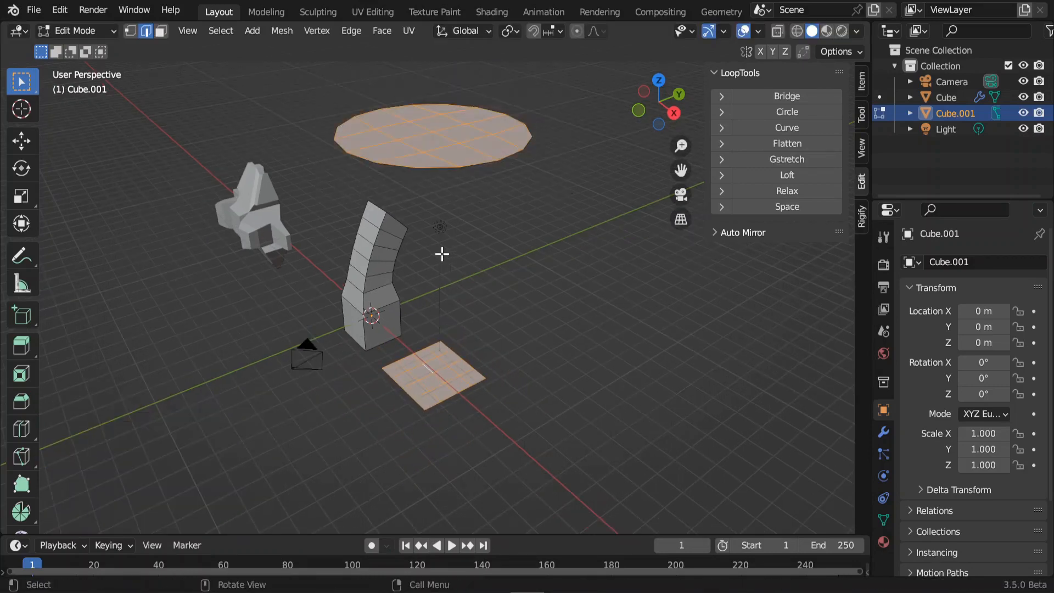
pyautogui.moveTo(439, 252); pyautogui.dragTo(443, 390, button='middle')
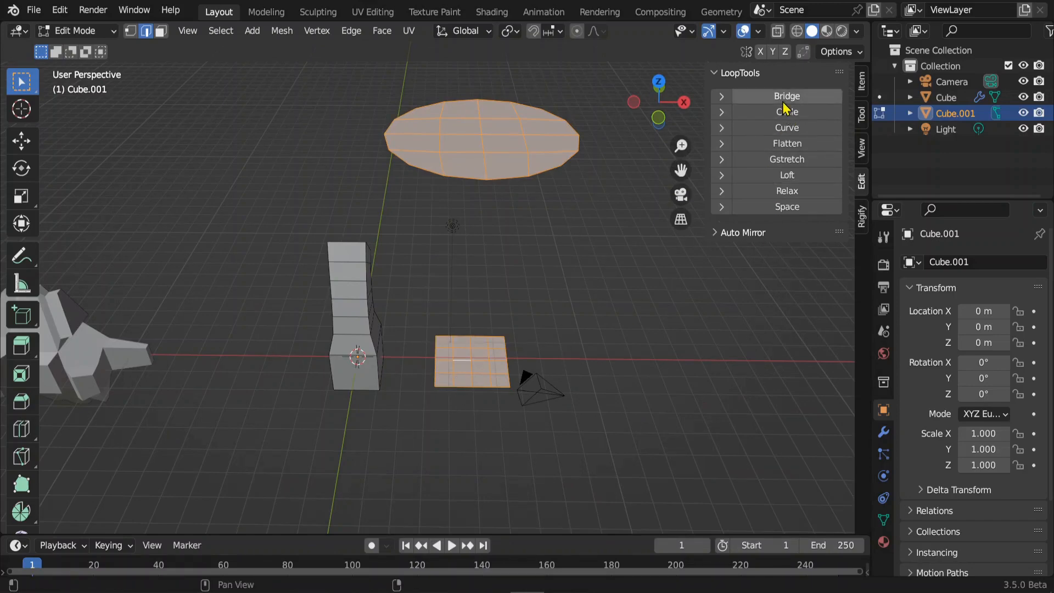
pyautogui.click(785, 102)
pyautogui.press('Tab')
pyautogui.moveTo(545, 435); pyautogui.dragTo(559, 405, button='middle')
pyautogui.press('Tab')
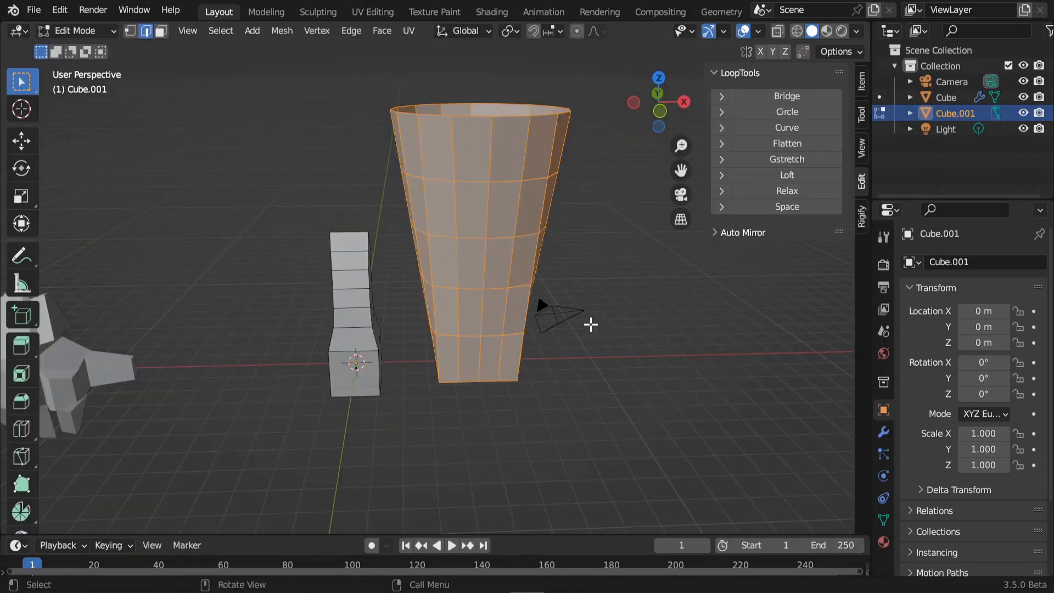
pyautogui.moveTo(590, 325); pyautogui.dragTo(517, 257, button='middle')
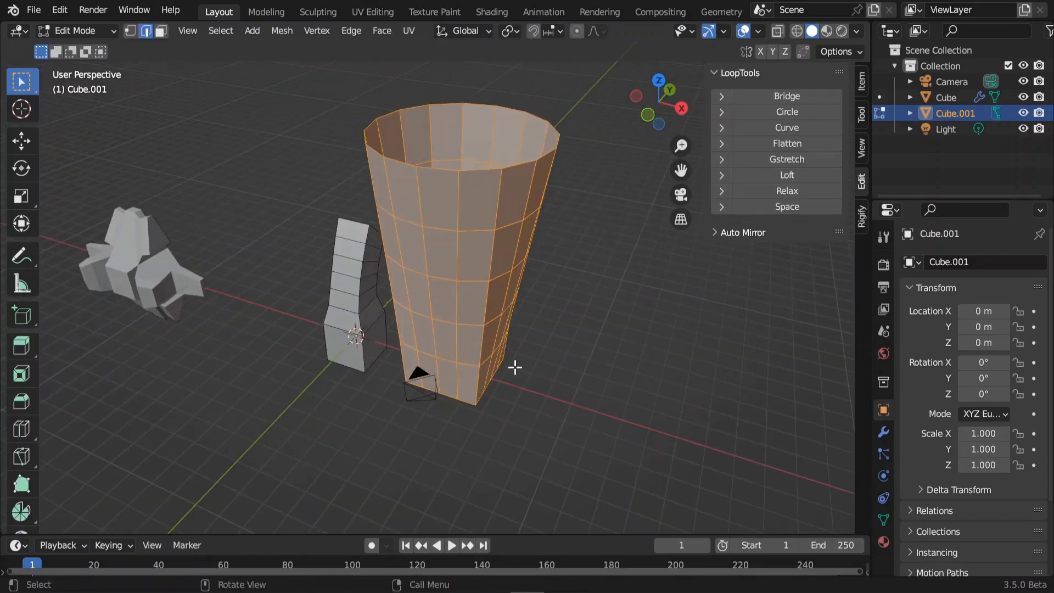
# Step: Return to Object Mode and move the bridged mesh object about 26.15 m in the negative X direction
pyautogui.click(506, 247)
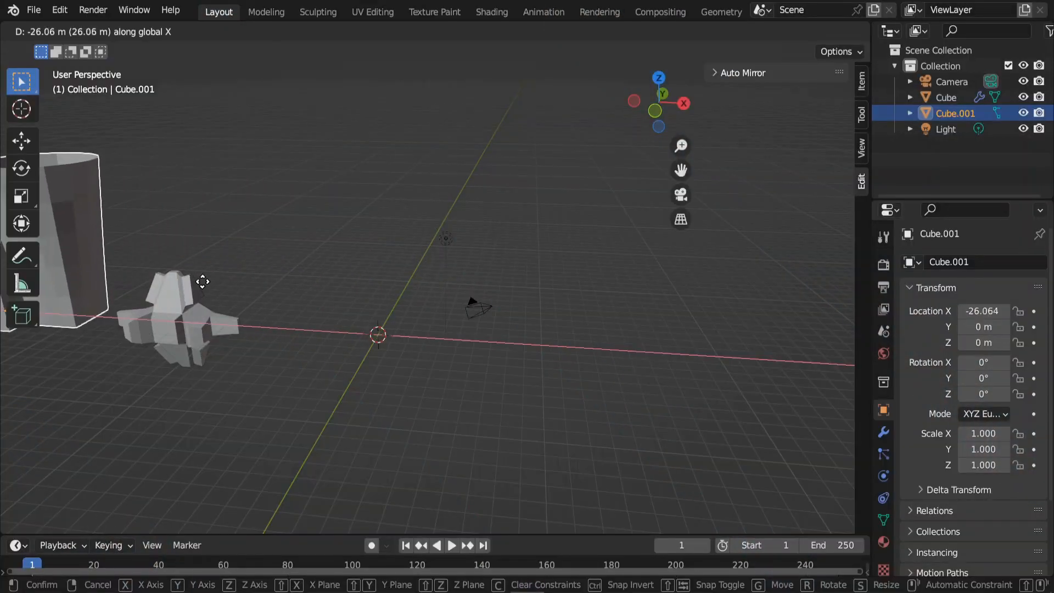
pyautogui.click(203, 283)
pyautogui.scroll(-2, 299, 340)
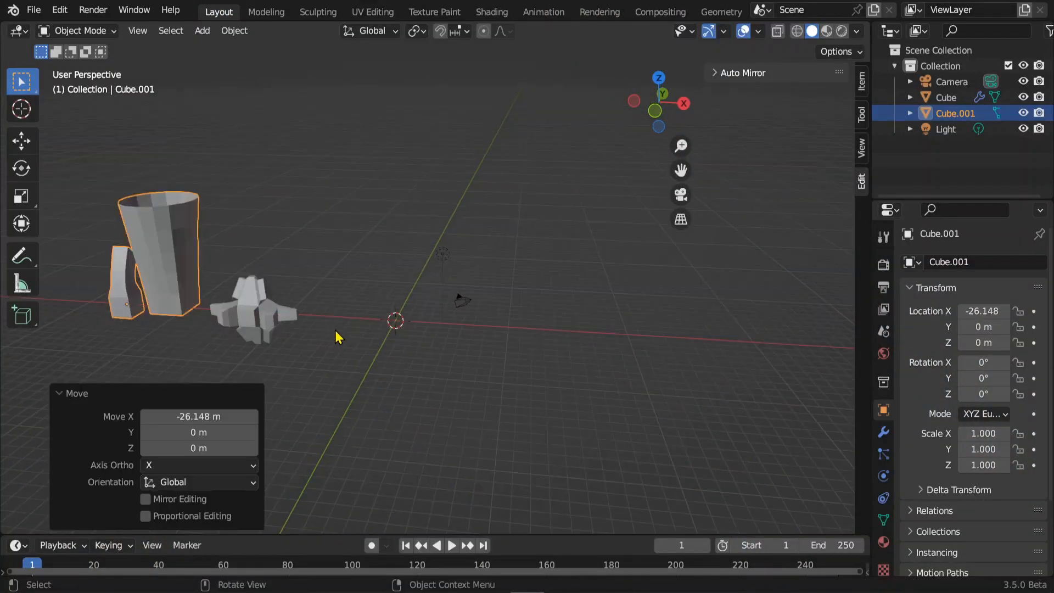
pyautogui.keyDown('shift'); pyautogui.moveTo(397, 367); pyautogui.dragTo(444, 359, button='middle'); pyautogui.keyUp('shift')
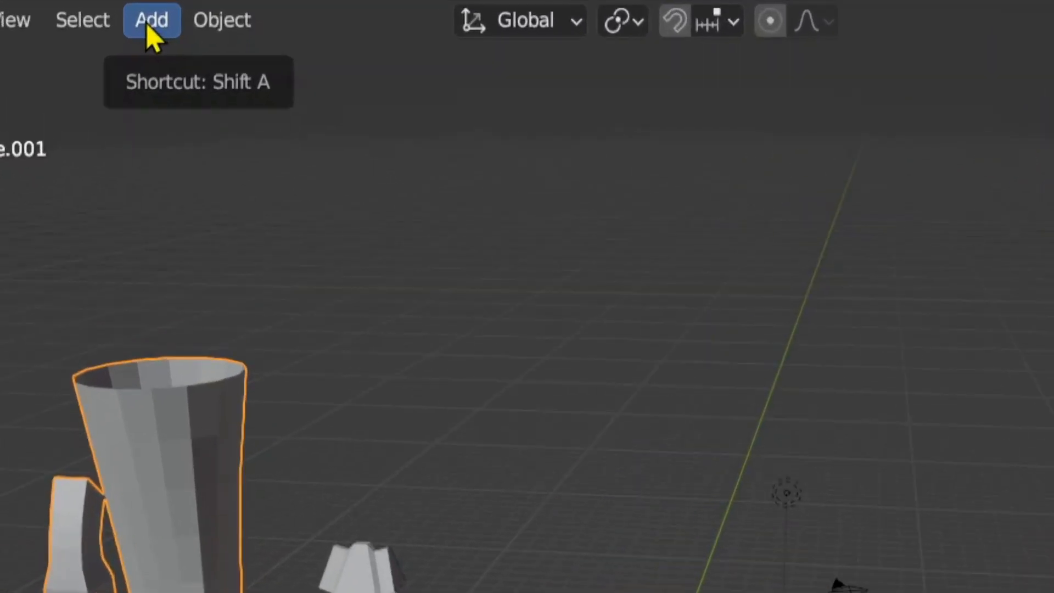
# Step: Add a Human (Meta-Rig) armature at the scene origin
pyautogui.click(148, 25)
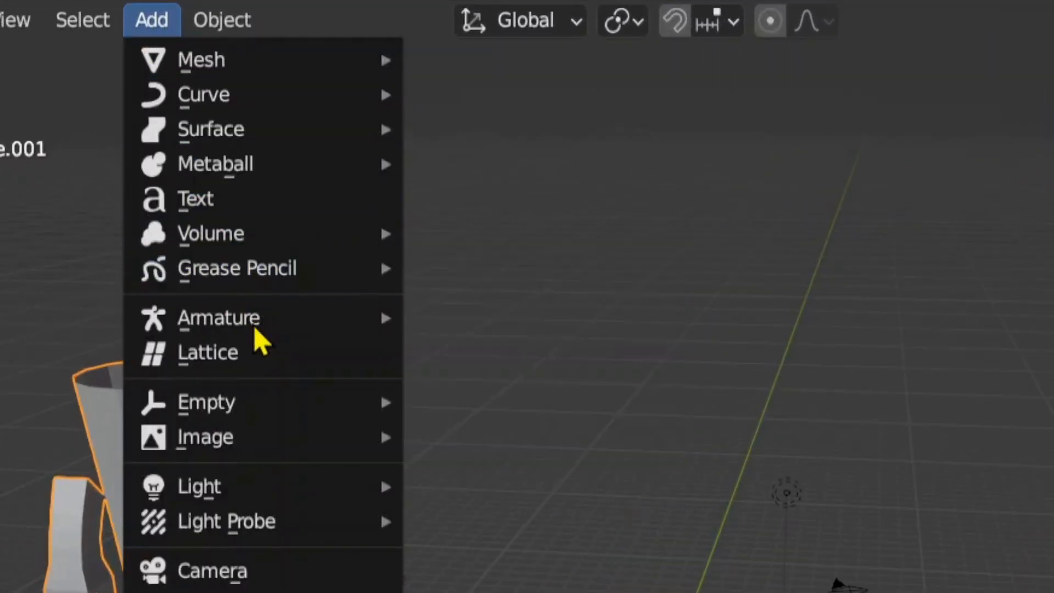
pyautogui.moveTo(239, 327)
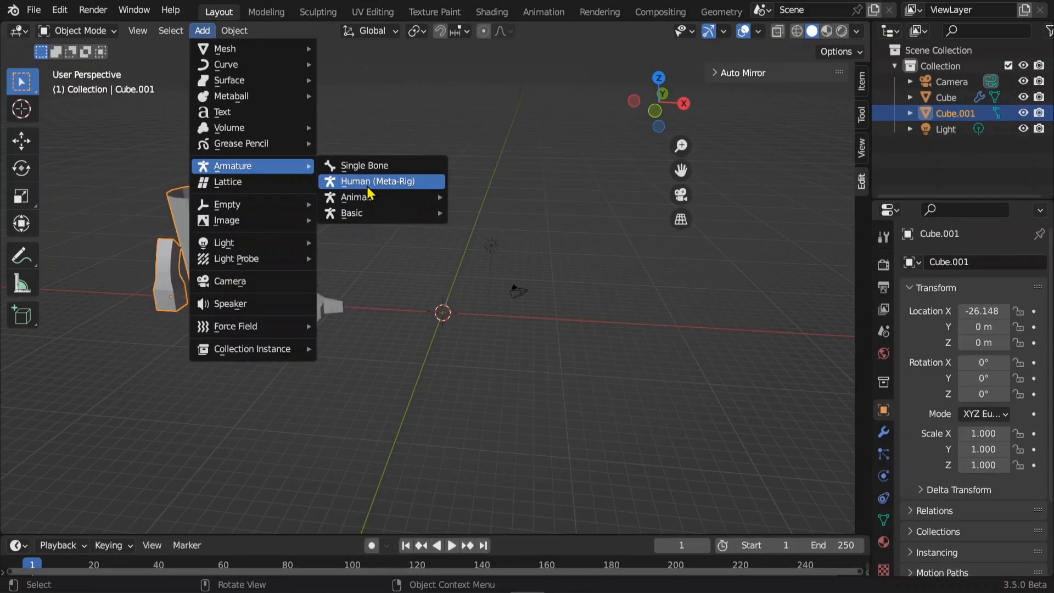
pyautogui.click(507, 354)
pyautogui.scroll(10, 497, 338)
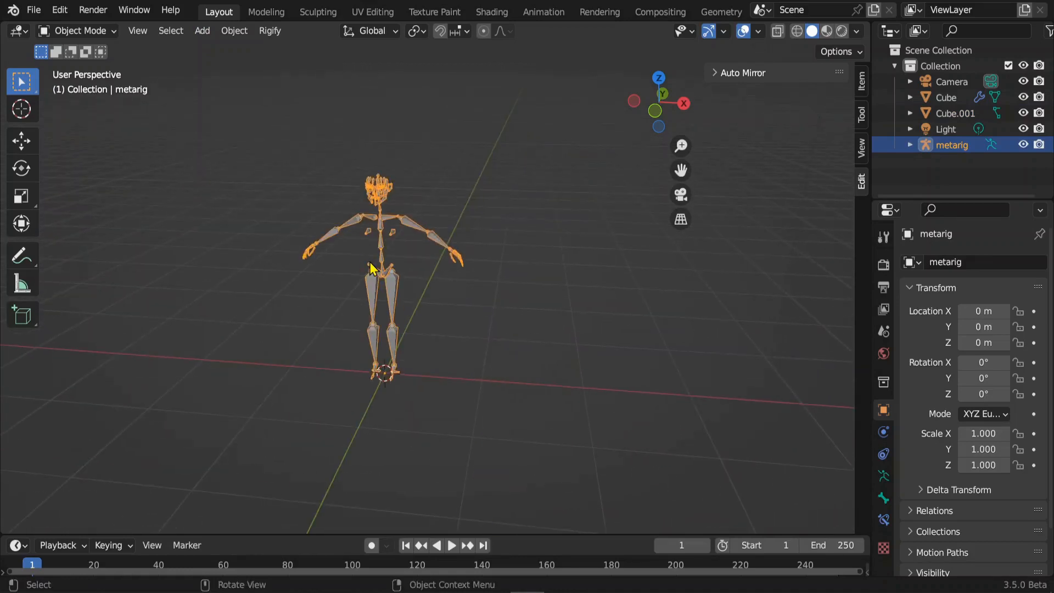
pyautogui.press('KP_1')
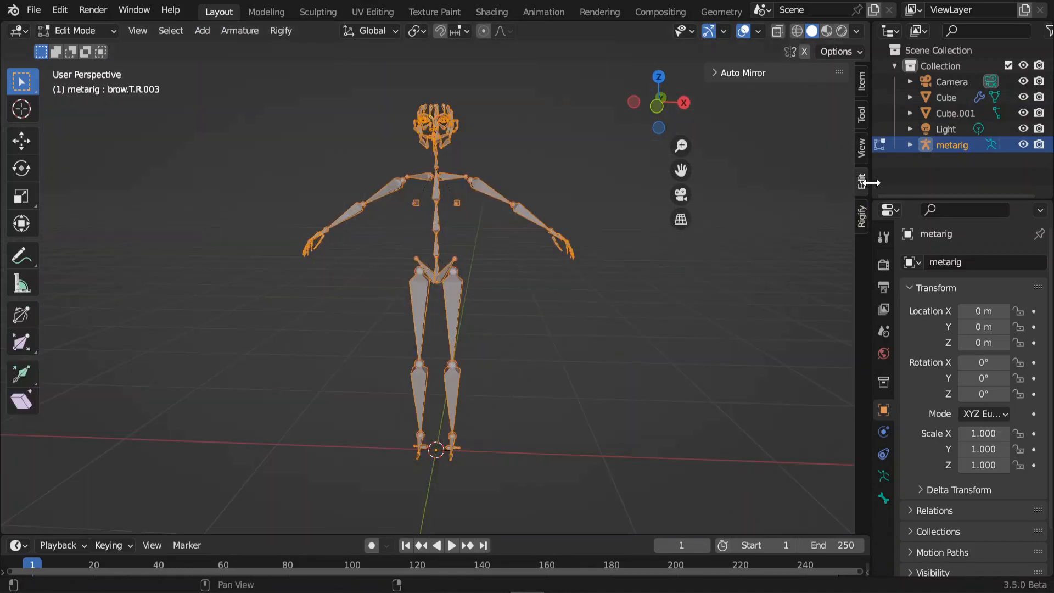
# Step: Widen the outliner and properties area, and show the metarig from the front in Edit Mode
pyautogui.moveTo(870, 183); pyautogui.dragTo(816, 181)
pyautogui.moveTo(487, 176); pyautogui.dragTo(347, 122, button='middle')
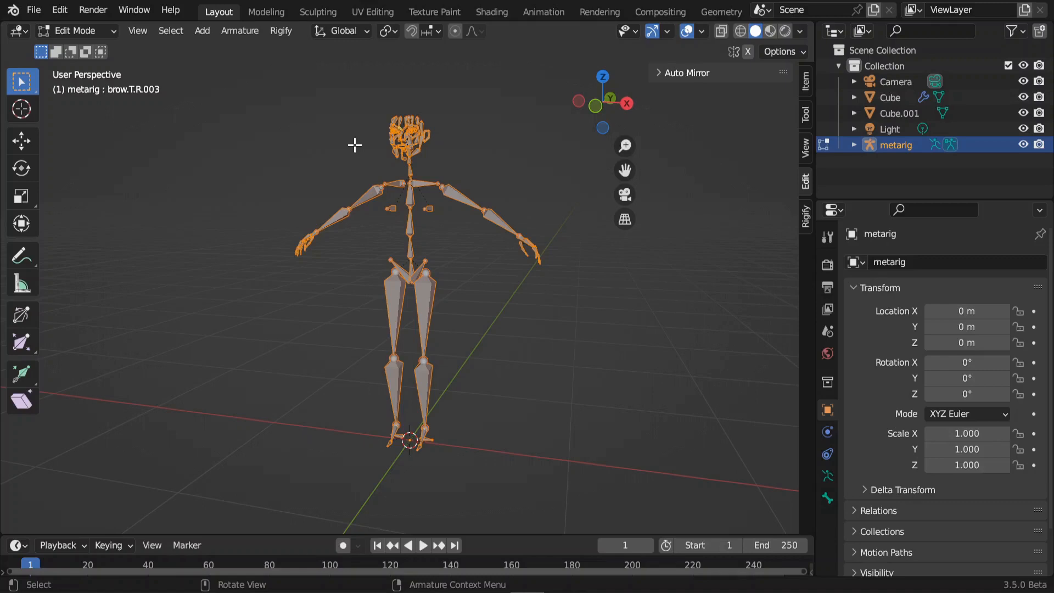
pyautogui.press('KP_1')
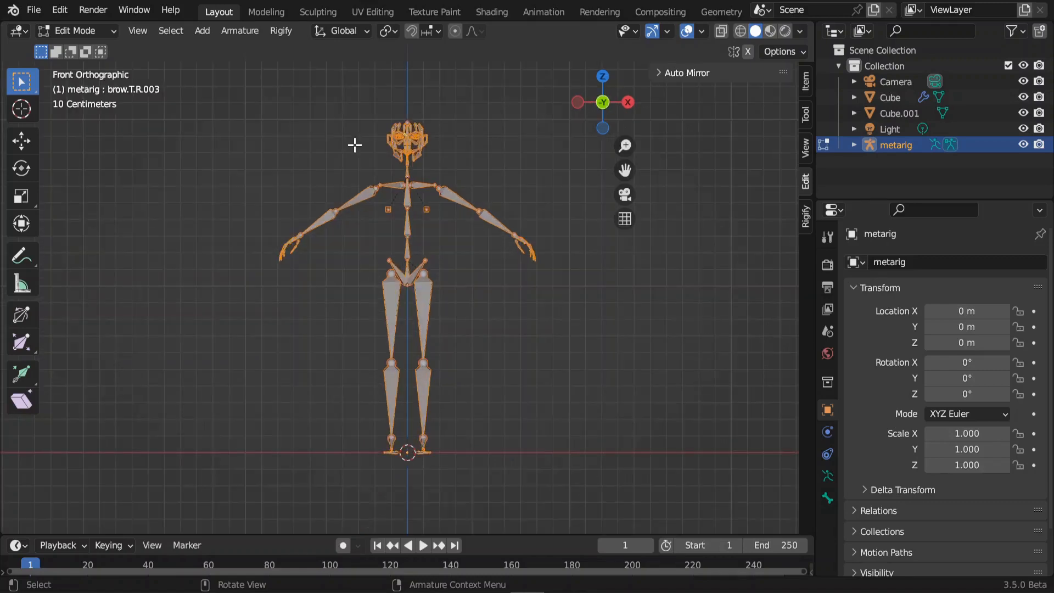
pyautogui.press('Tab')
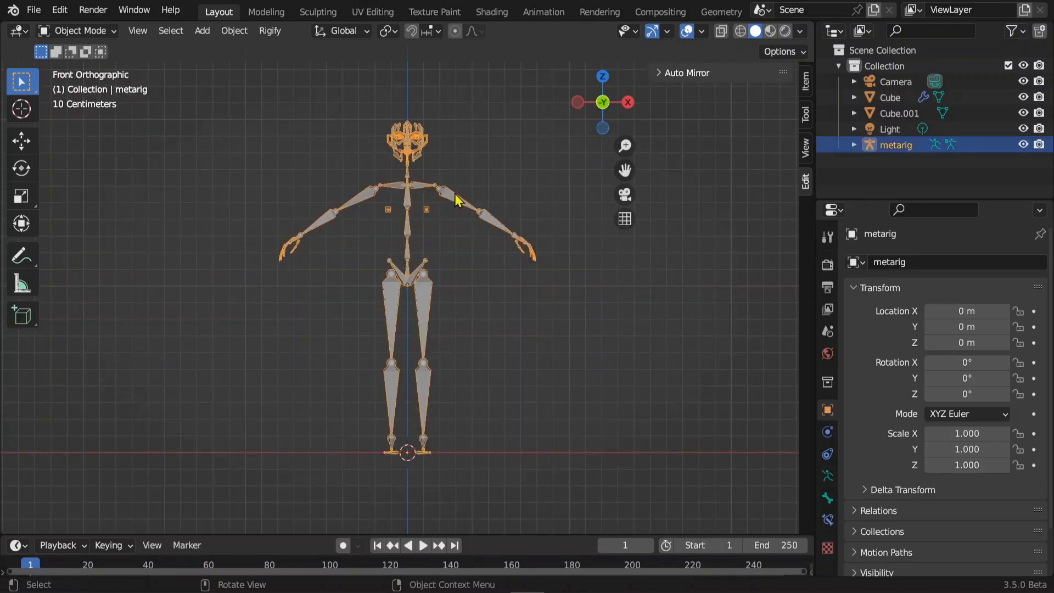
pyautogui.press('Tab')
# Step: Turn on X-axis mirroring, move the metarig's left arm bones about 0.33 m along X and 0.07 m up, and scale them
pyautogui.moveTo(439, 168); pyautogui.dragTo(571, 269)
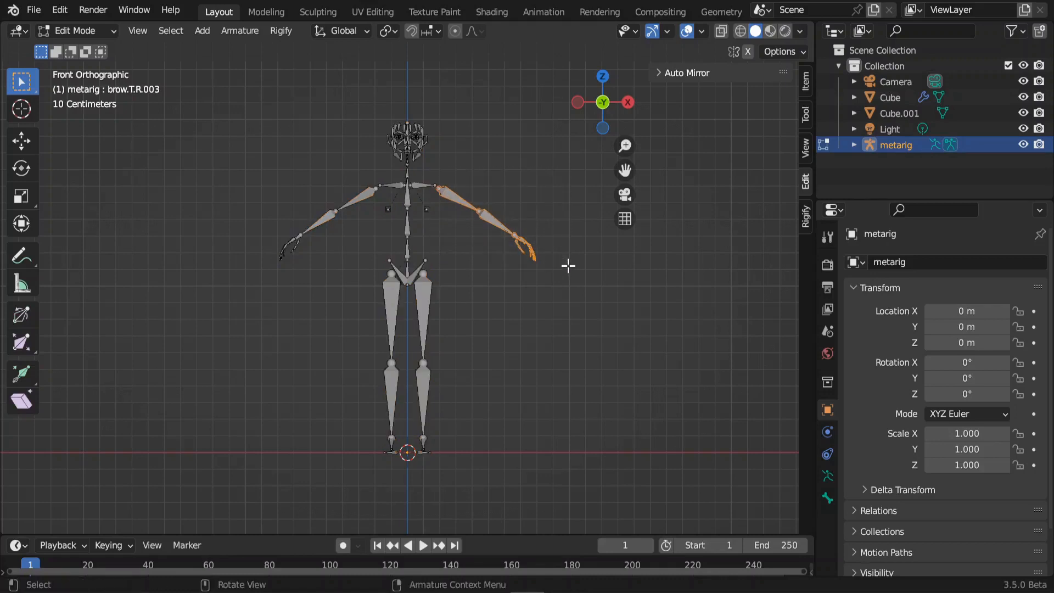
pyautogui.click(747, 51)
pyautogui.press('g')
pyautogui.click(560, 259)
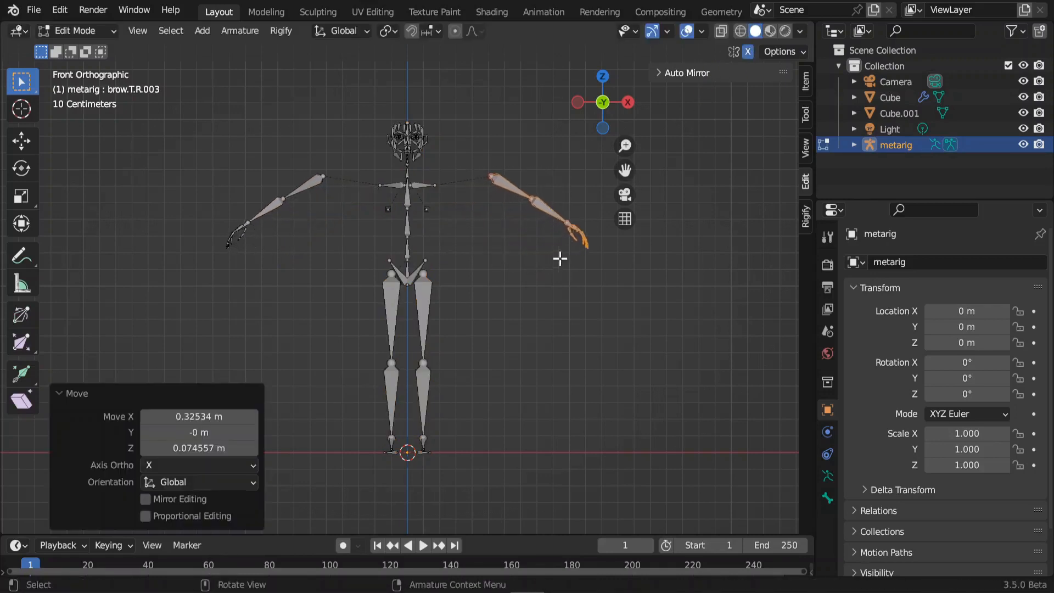
pyautogui.press('s')
pyautogui.click(656, 334)
pyautogui.press('g')
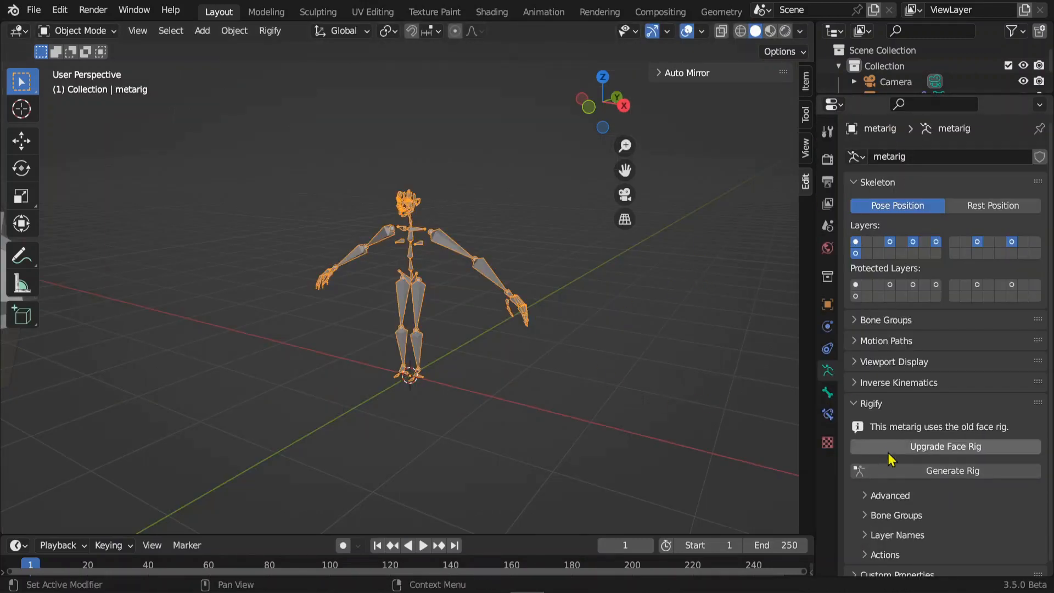
# Step: Upgrade the metarig's face rig and generate the Rigify control rig from it
pyautogui.click(935, 448)
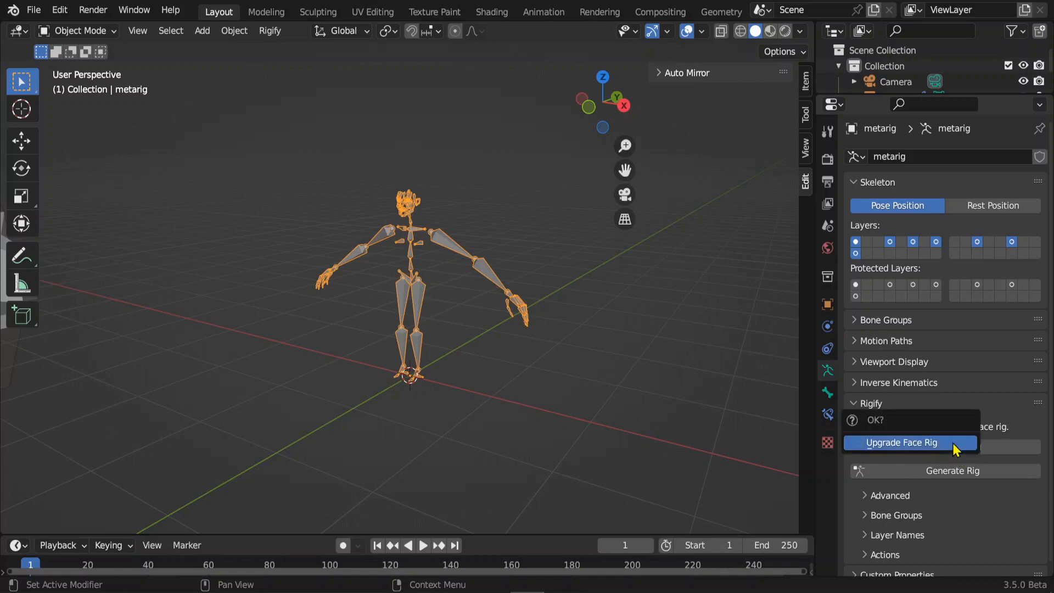
pyautogui.scroll(3, 510, 242)
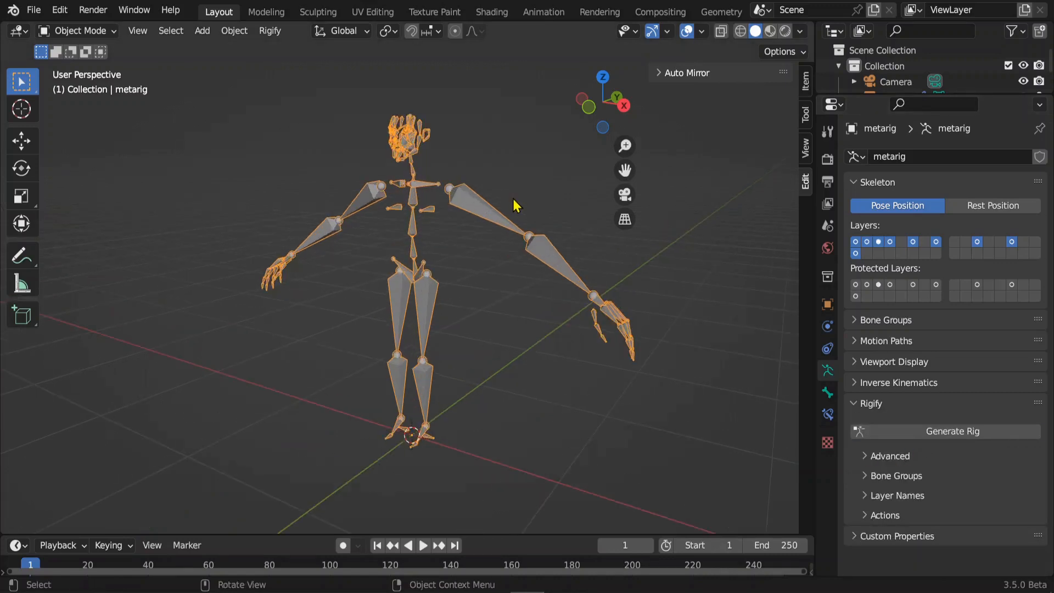
pyautogui.click(952, 431)
pyautogui.moveTo(524, 330)
pyautogui.mouseDown(button='middle')
pyautogui.moveTo(591, 378)
pyautogui.moveTo(522, 326)
pyautogui.mouseUp(button='middle')
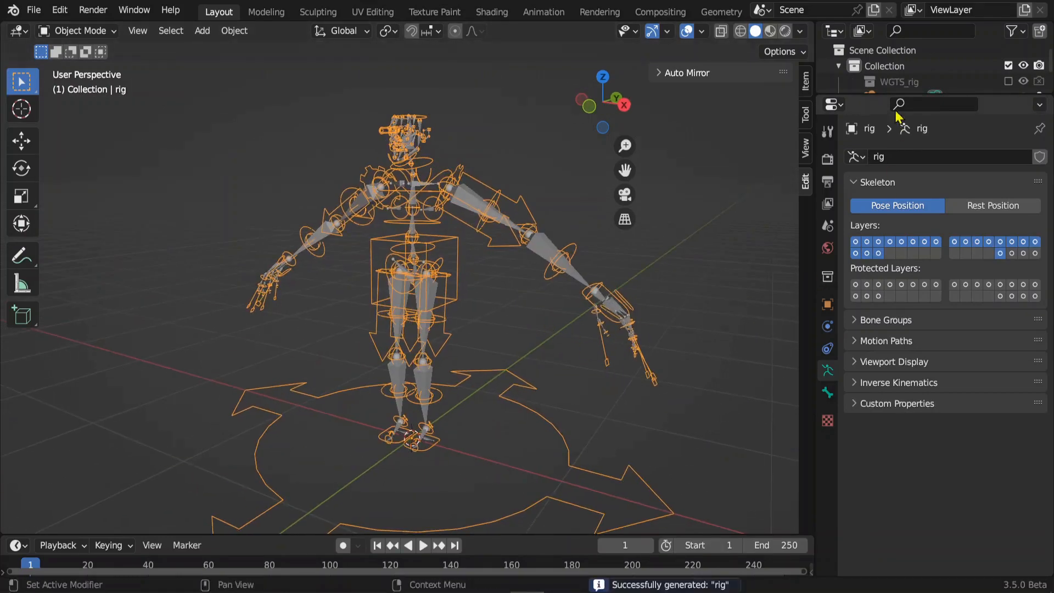
# Step: Enlarge the outliner and hide the metarig in the viewport
pyautogui.moveTo(885, 94); pyautogui.dragTo(885, 279)
pyautogui.moveTo(520, 390); pyautogui.dragTo(560, 377, button='middle')
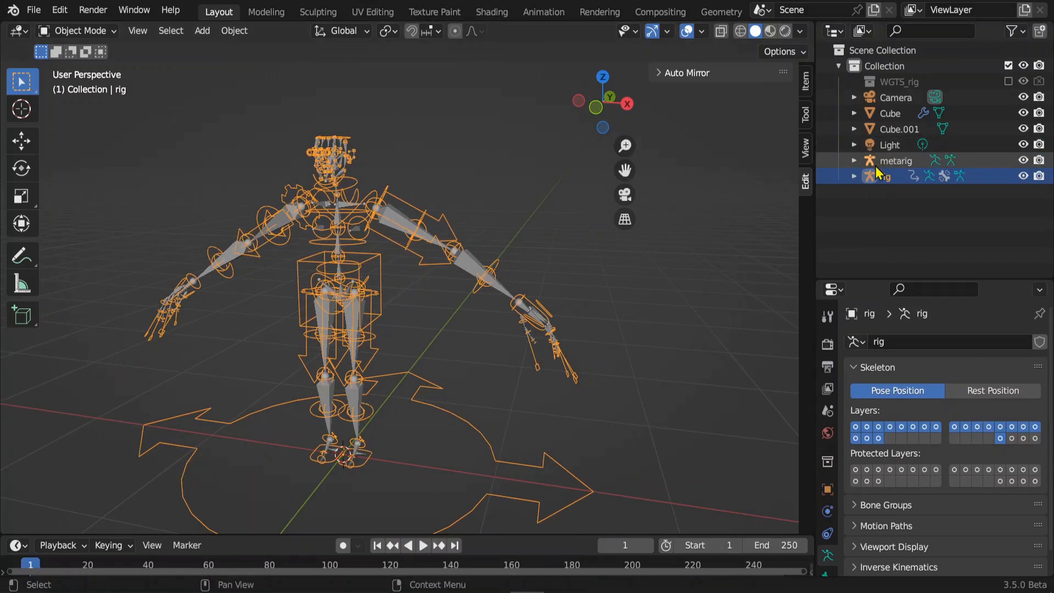
pyautogui.click(892, 161)
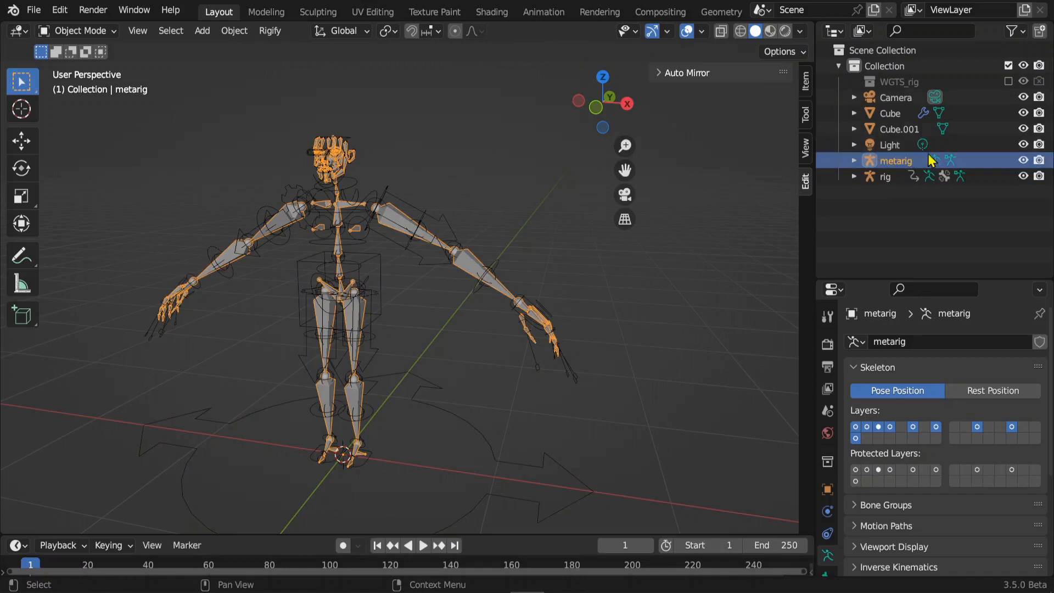
pyautogui.click(1024, 161)
# Step: Select the generated rig and additionally show the bone layer right after its last enabled one
pyautogui.click(432, 261)
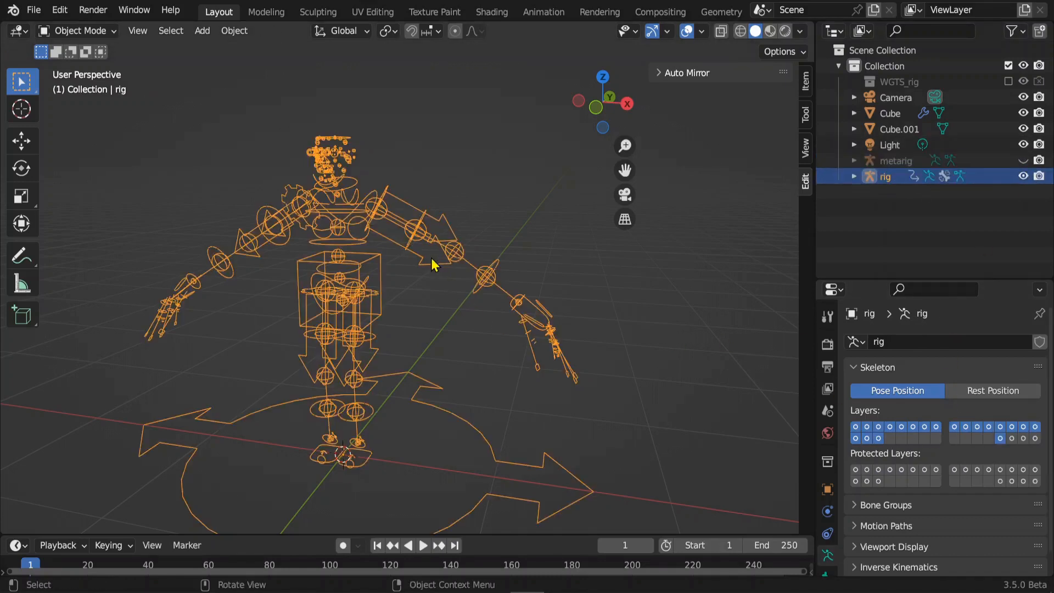
pyautogui.keyDown('shift'); pyautogui.click(1014, 440); pyautogui.keyUp('shift')
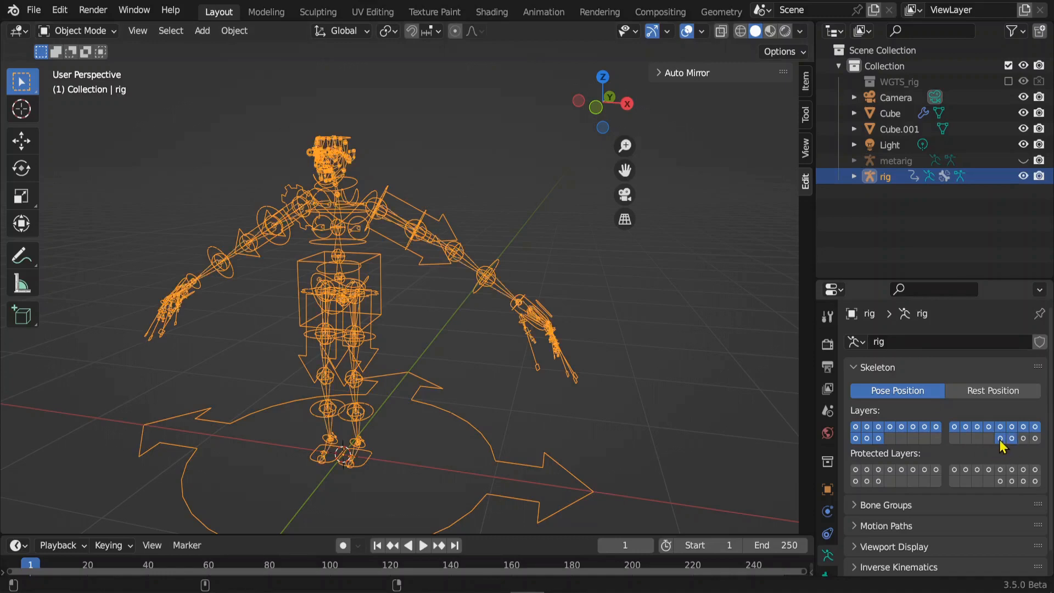
pyautogui.moveTo(511, 343); pyautogui.dragTo(479, 323, button='middle')
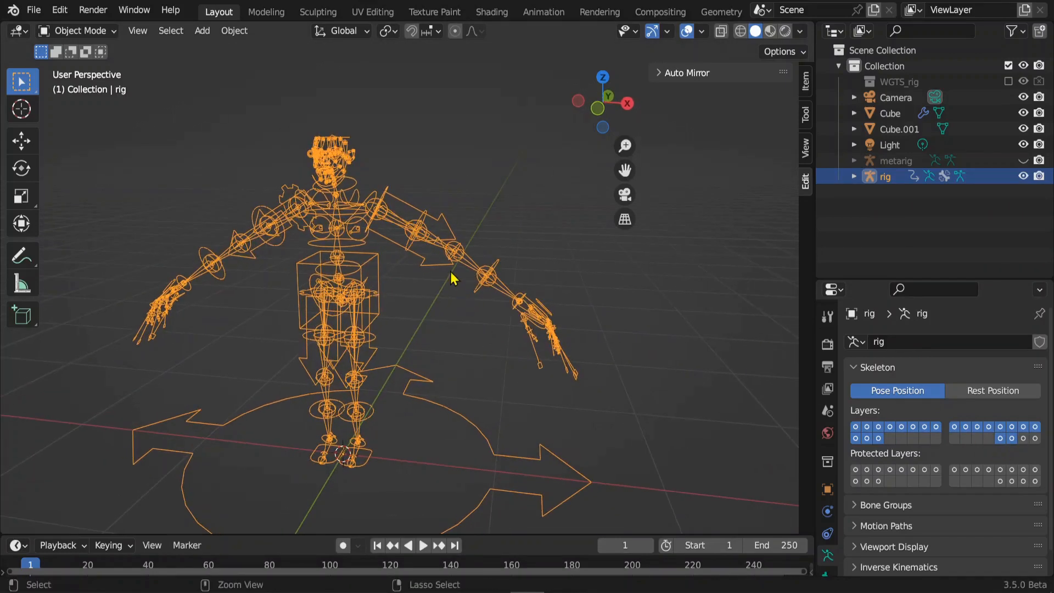
# Step: Switch the rig to Pose Mode, and move and rotate the left hand's hand_ik.L control
pyautogui.hotkey('ctrl', 'Tab')
pyautogui.click(530, 324)
pyautogui.press('g')
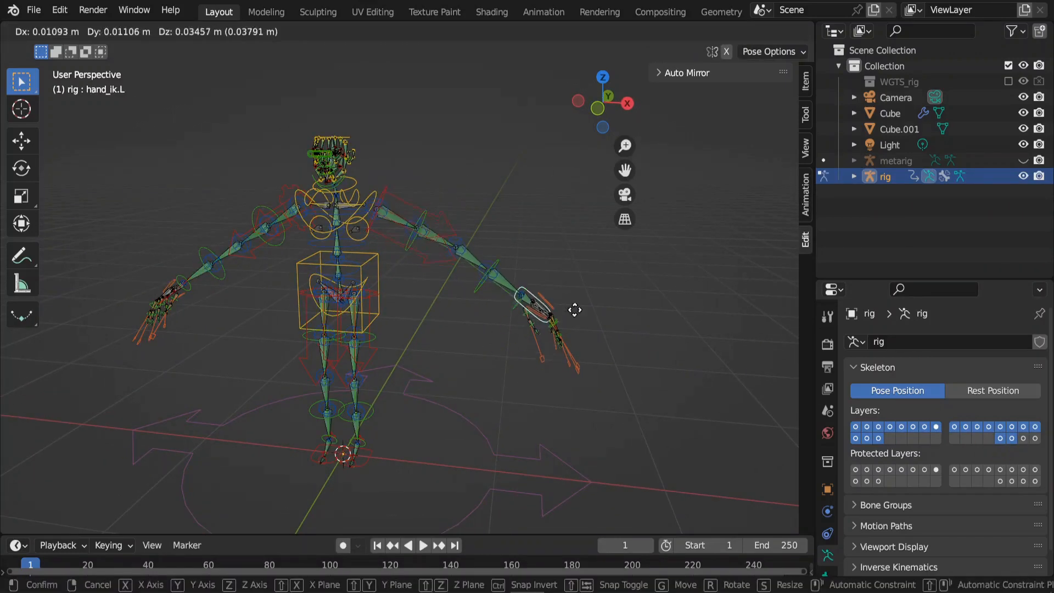
pyautogui.rightClick(549, 315)
pyautogui.moveTo(554, 321); pyautogui.dragTo(476, 348, button='middle')
pyautogui.press('g')
pyautogui.click(427, 364)
pyautogui.press('r')
pyautogui.click(309, 406)
# Step: Move the left hand IK control again and trackball-rotate it by about 81.9° and 21.8°
pyautogui.moveTo(311, 404); pyautogui.dragTo(519, 347, button='middle')
pyautogui.press('g')
pyautogui.click(483, 405)
pyautogui.press('r')
pyautogui.press('r')
pyautogui.click(455, 419)
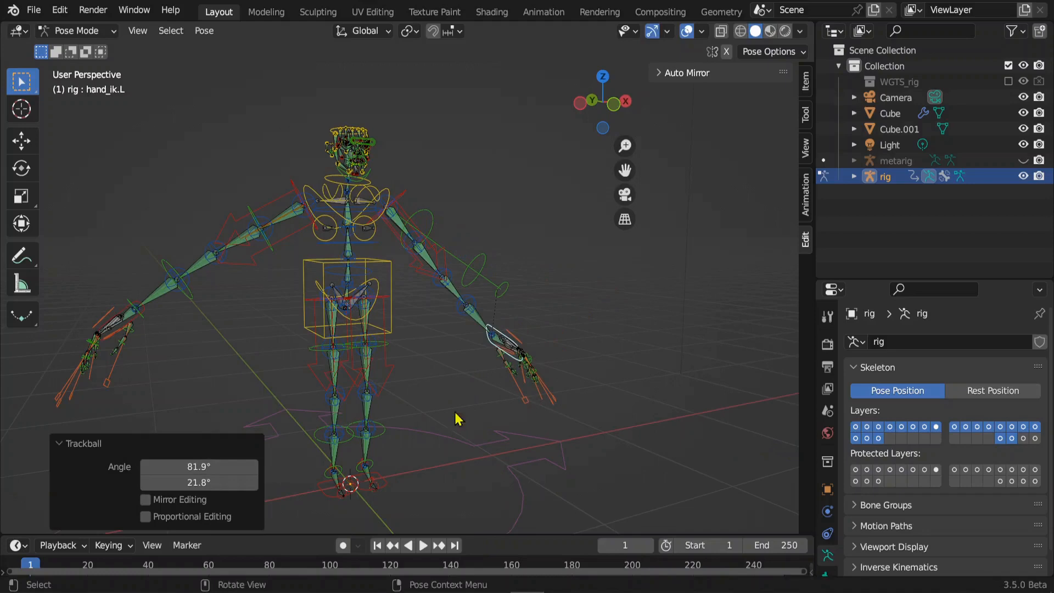
# Step: Select the left upper arm IK control and show its Rig Main Properties and Rig Layers
pyautogui.click(415, 262)
pyautogui.press('n')
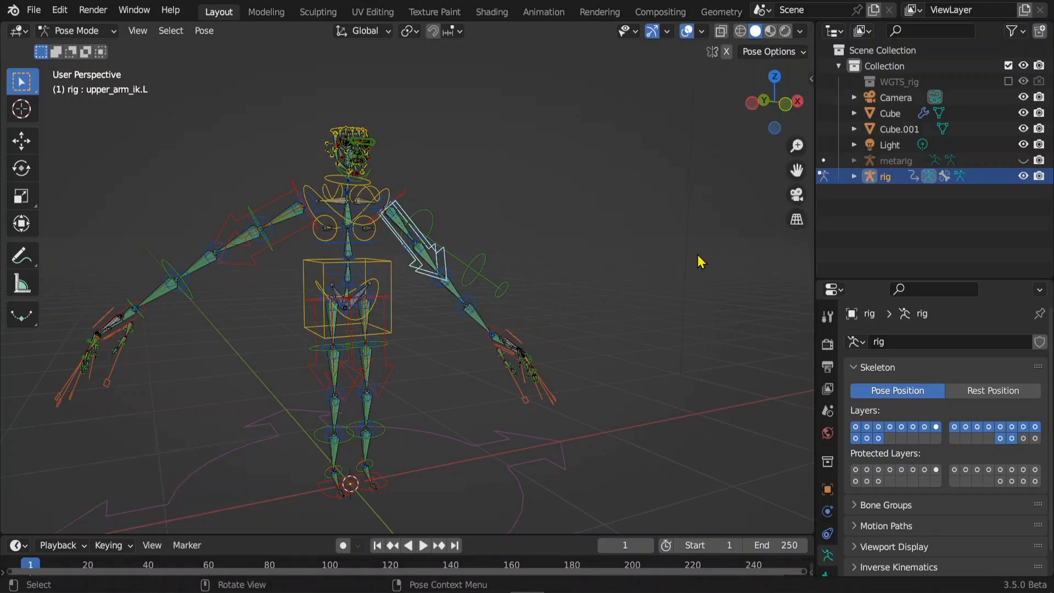
pyautogui.press('n')
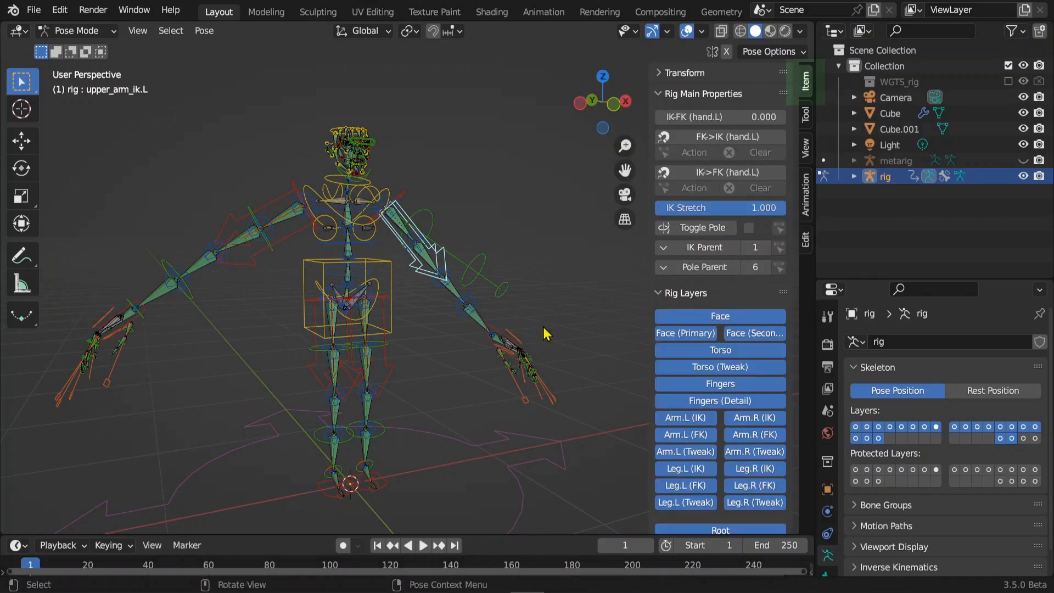
# Step: Rotate the left upper arm FK control upward and the left forearm FK control by about 22.6°
pyautogui.moveTo(543, 327); pyautogui.dragTo(508, 328, button='middle')
pyautogui.click(412, 221)
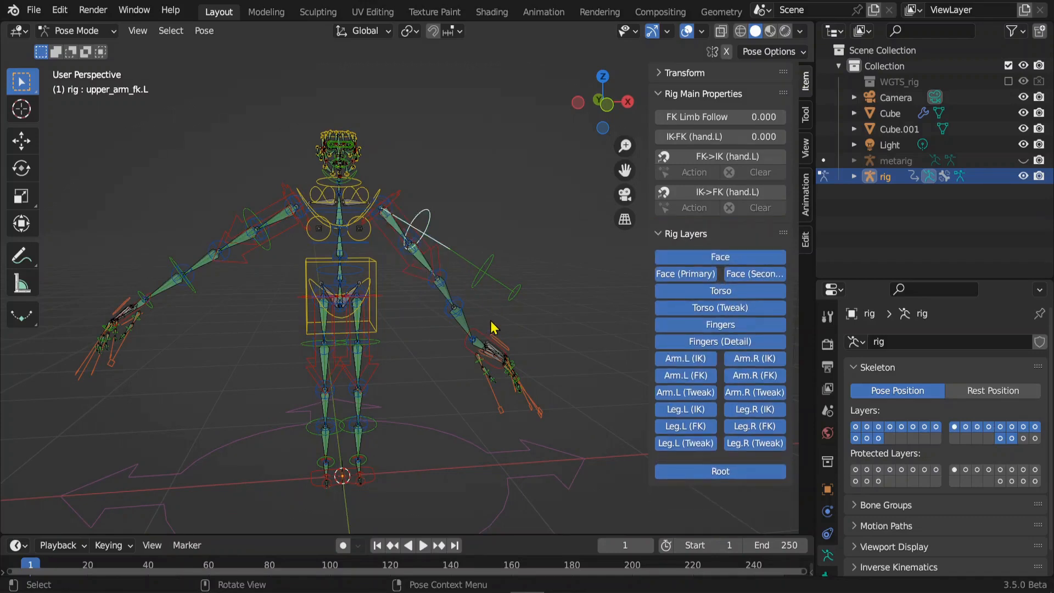
pyautogui.press('r')
pyautogui.moveTo(485, 265); pyautogui.dragTo(459, 269, button='middle')
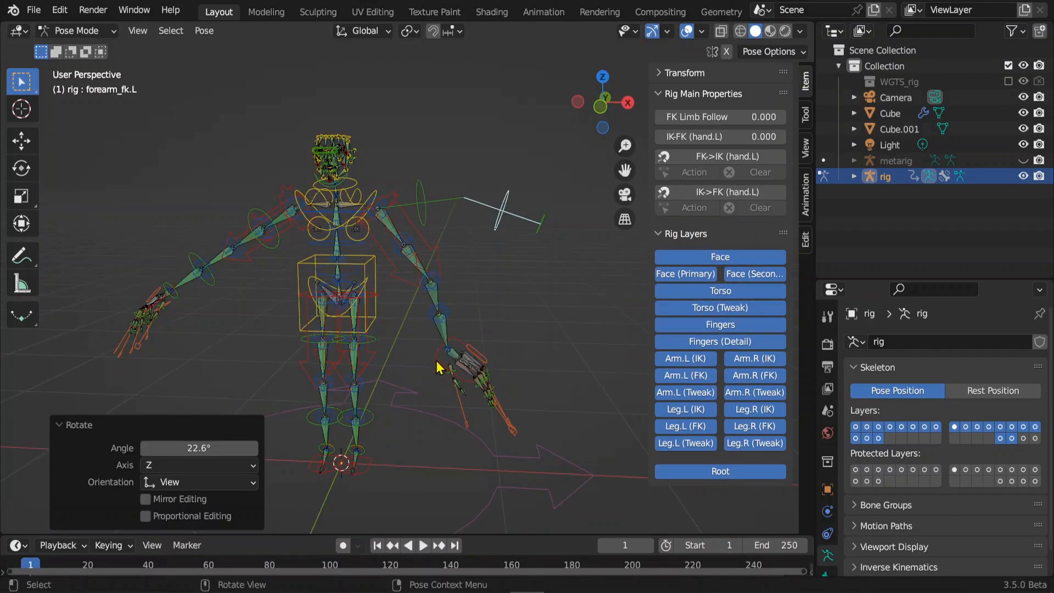
# Step: Set the left hand's IK-FK value to 1.000 to try the FK pose, and return it to 0.000
pyautogui.click(438, 367)
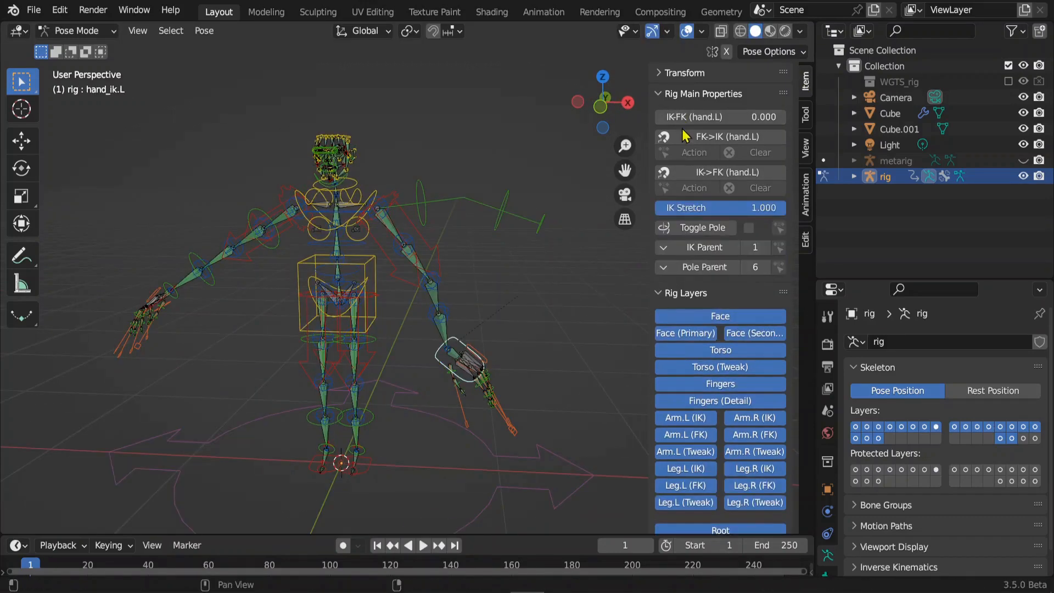
pyautogui.click(355, 306)
pyautogui.click(549, 219)
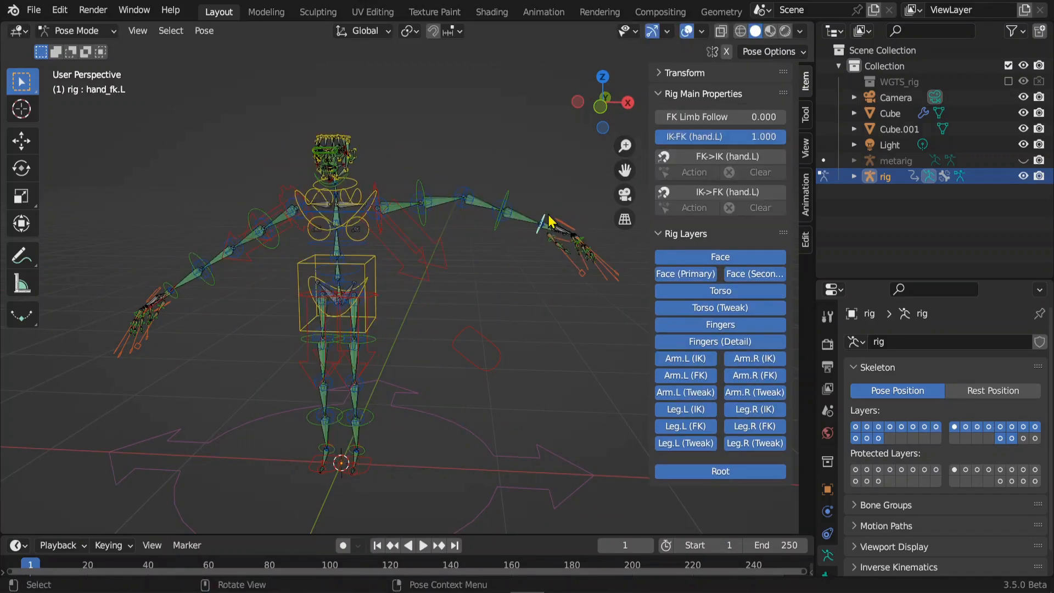
pyautogui.moveTo(777, 143); pyautogui.dragTo(653, 142)
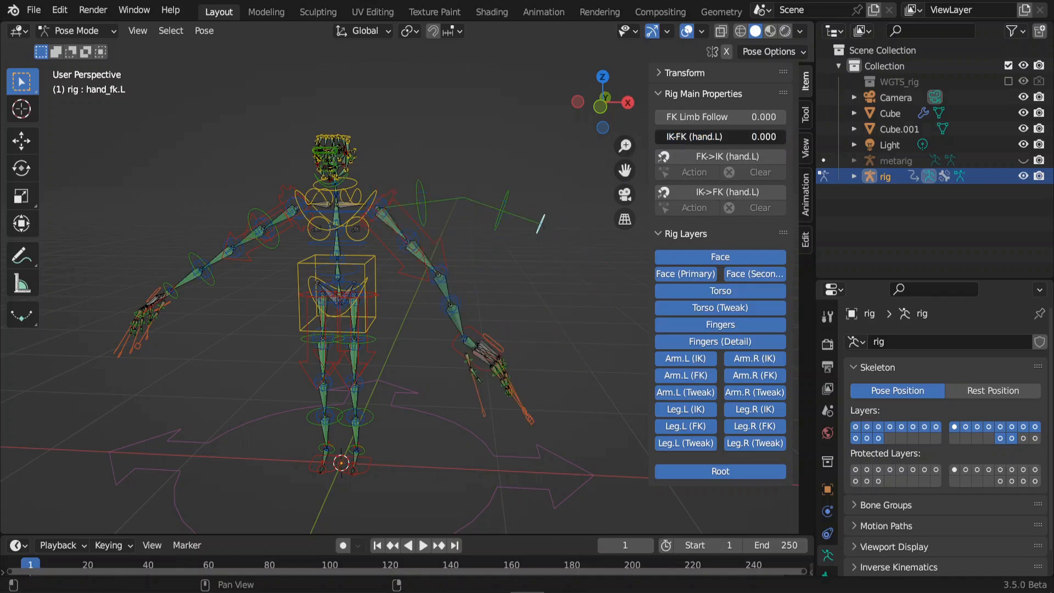
# Step: Try moving the torso control while the left arm is in IK
pyautogui.click(365, 273)
pyautogui.press('g')
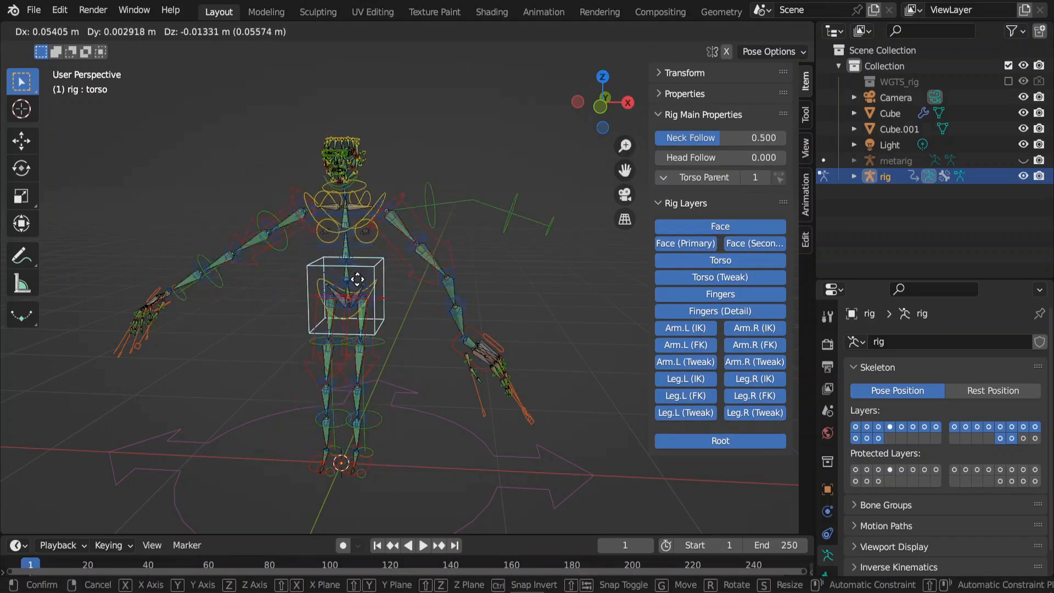
pyautogui.press('Escape')
# Step: Trackball-rotate the left hand IK control by about -14.3° and 19.5°, turn it about 94.7°, and move it so the arm reaches forward
pyautogui.click(459, 365)
pyautogui.press('r')
pyautogui.press('r')
pyautogui.click(466, 365)
pyautogui.press('g')
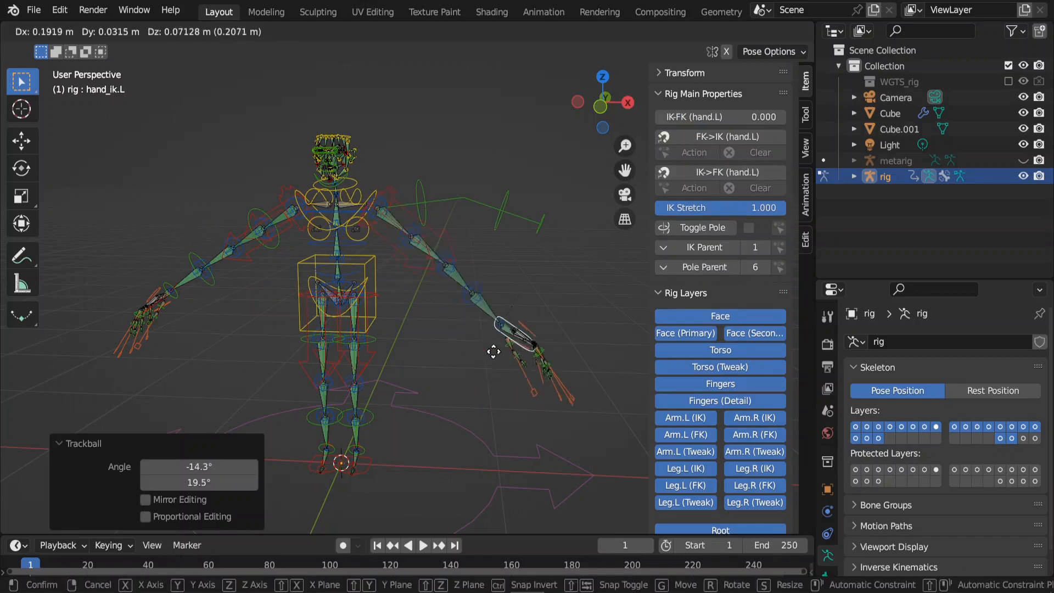
pyautogui.click(424, 327)
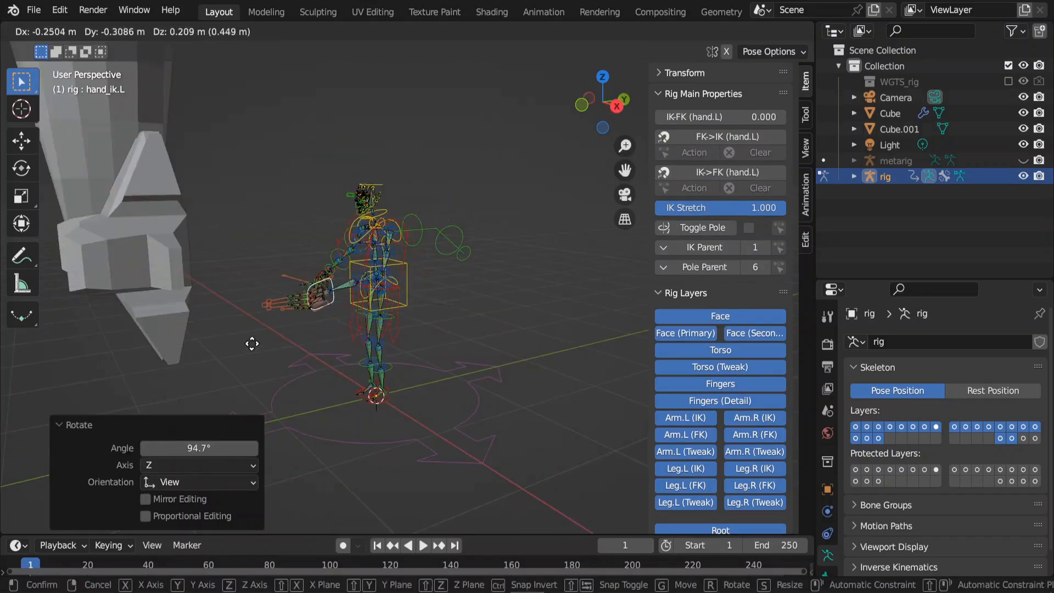
pyautogui.click(248, 340)
# Step: Try moving the torso control while the left arm reaches forward in IK
pyautogui.moveTo(362, 346); pyautogui.dragTo(427, 287, button='middle')
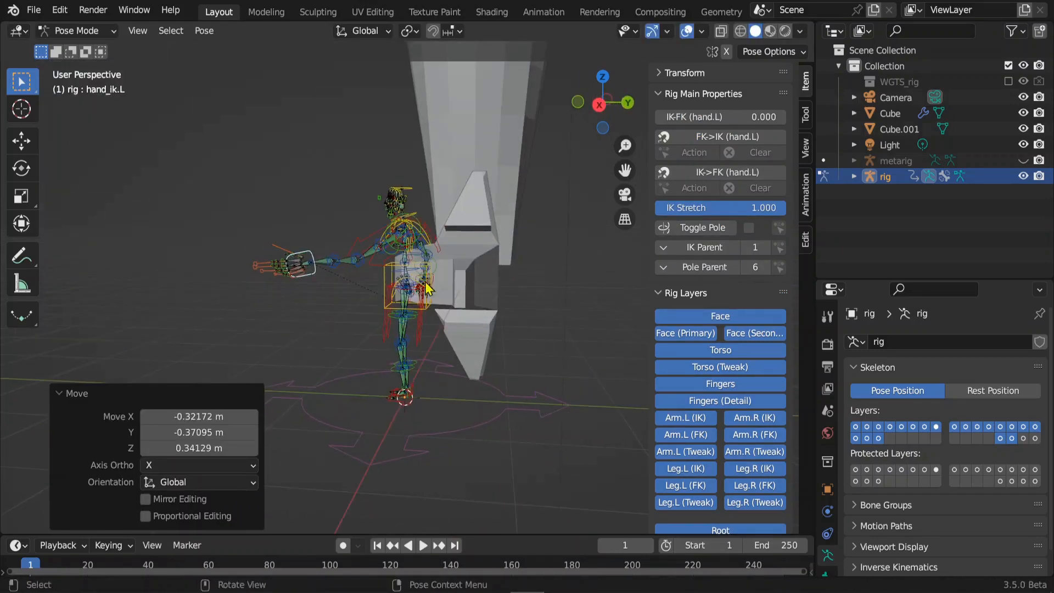
pyautogui.click(423, 273)
pyautogui.scroll(3, 483, 307)
pyautogui.moveTo(494, 312); pyautogui.dragTo(392, 275, button='middle')
pyautogui.click(390, 274)
pyautogui.press('g')
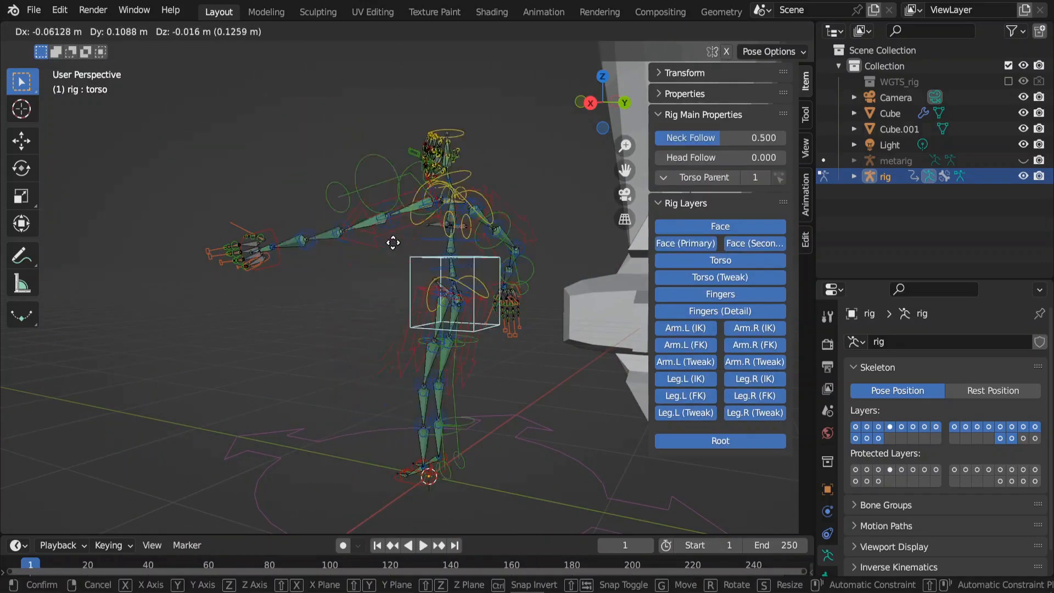
pyautogui.rightClick(362, 282)
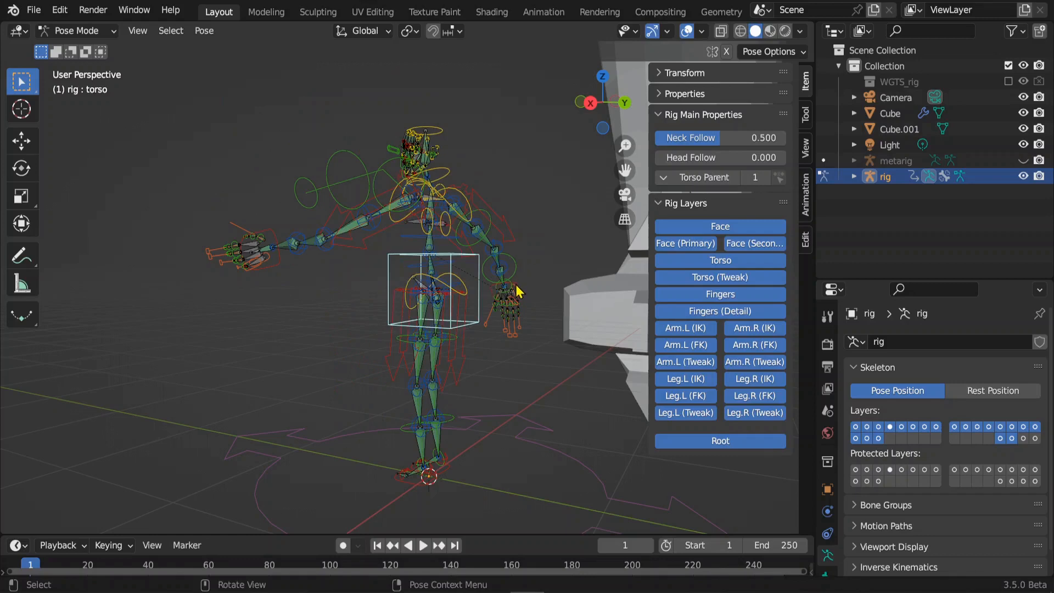
# Step: Select the right hand IK control and set its IK-FK value to 1.000
pyautogui.click(508, 291)
pyautogui.click(503, 294)
pyautogui.click(518, 292)
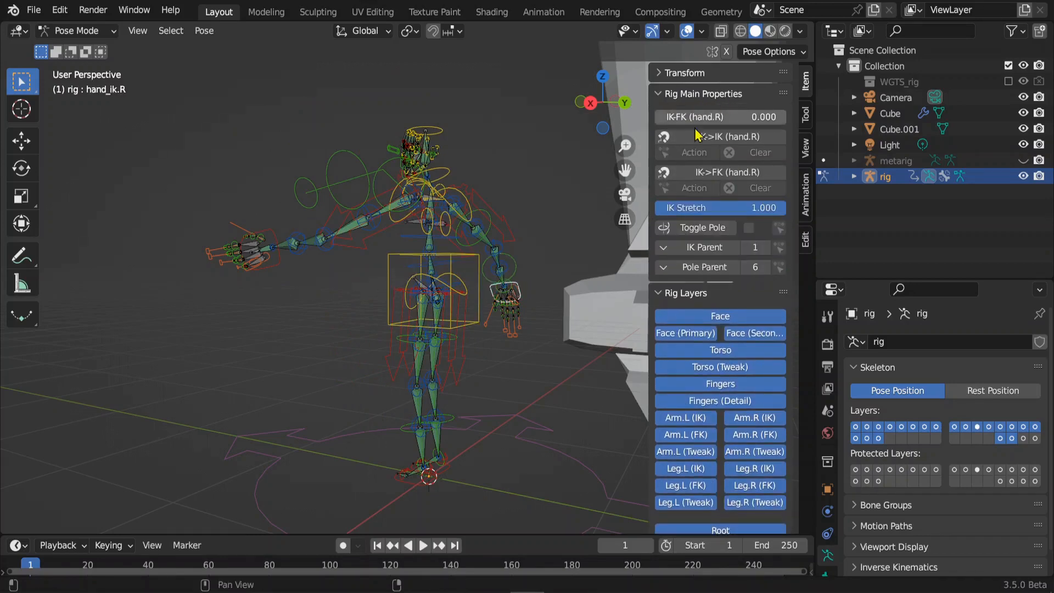
pyautogui.moveTo(664, 117); pyautogui.dragTo(792, 117)
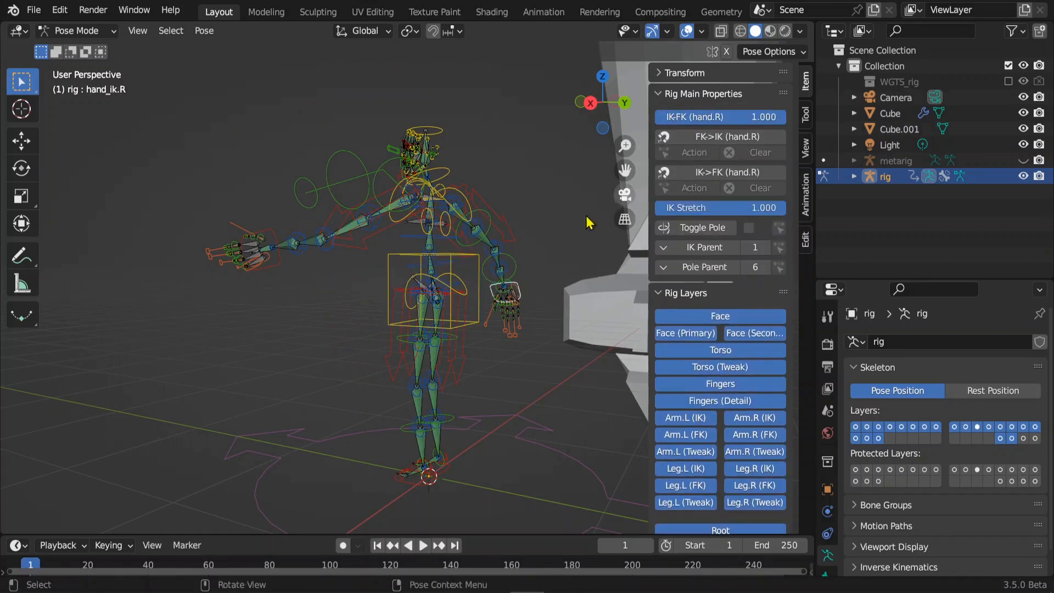
# Step: Try moving the torso control with the right arm in FK and the left arm in IK
pyautogui.click(453, 267)
pyautogui.press('g')
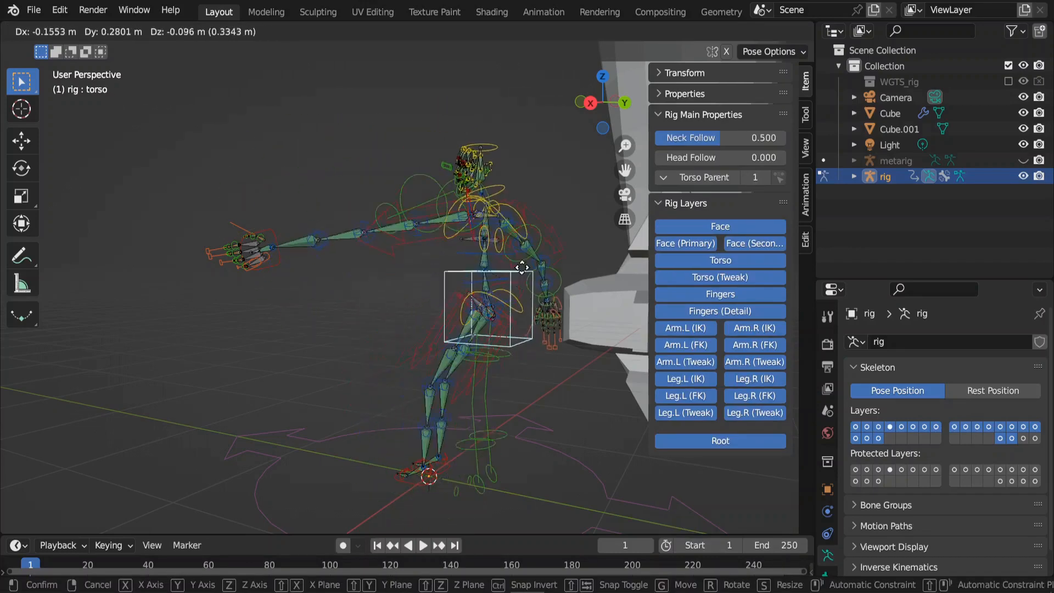
pyautogui.press('Escape')
# Step: Trackball-rotate the left hand IK control and move it by about X -0.223, Y 0.086, Z -0.157 m, lowering the arm beside the body
pyautogui.click(279, 233)
pyautogui.press('r')
pyautogui.press('r')
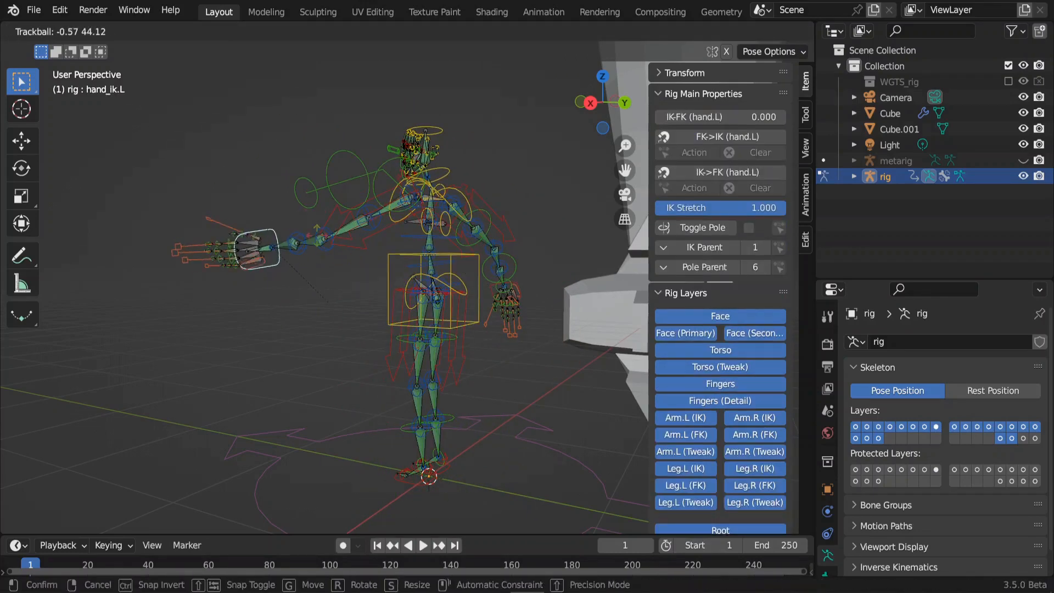
pyautogui.press('Escape')
pyautogui.moveTo(267, 373); pyautogui.dragTo(539, 381, button='middle')
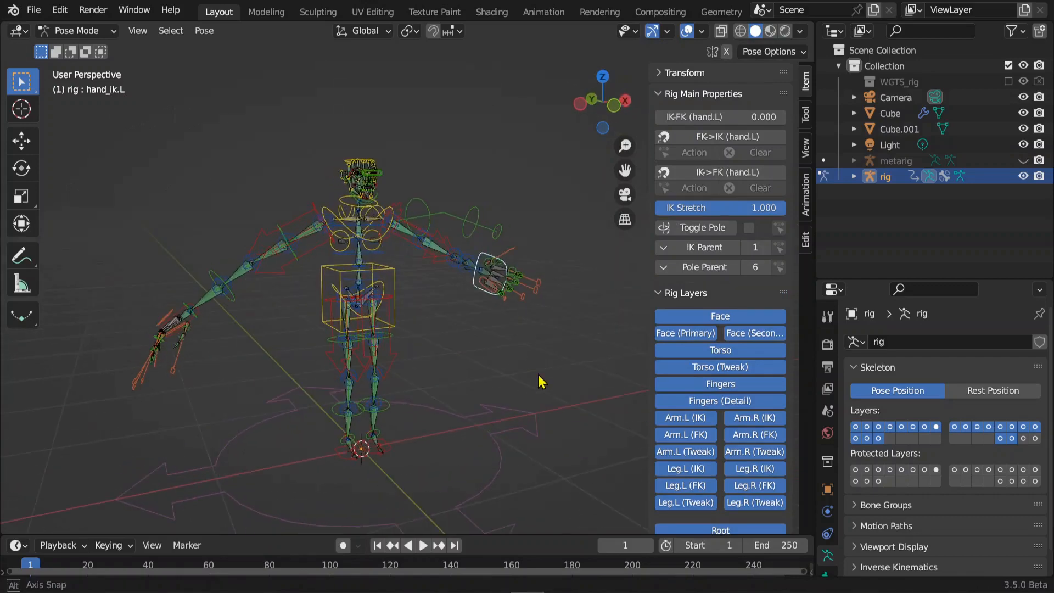
pyautogui.press('r')
pyautogui.press('r')
pyautogui.click(494, 352)
pyautogui.press('g')
pyautogui.click(471, 387)
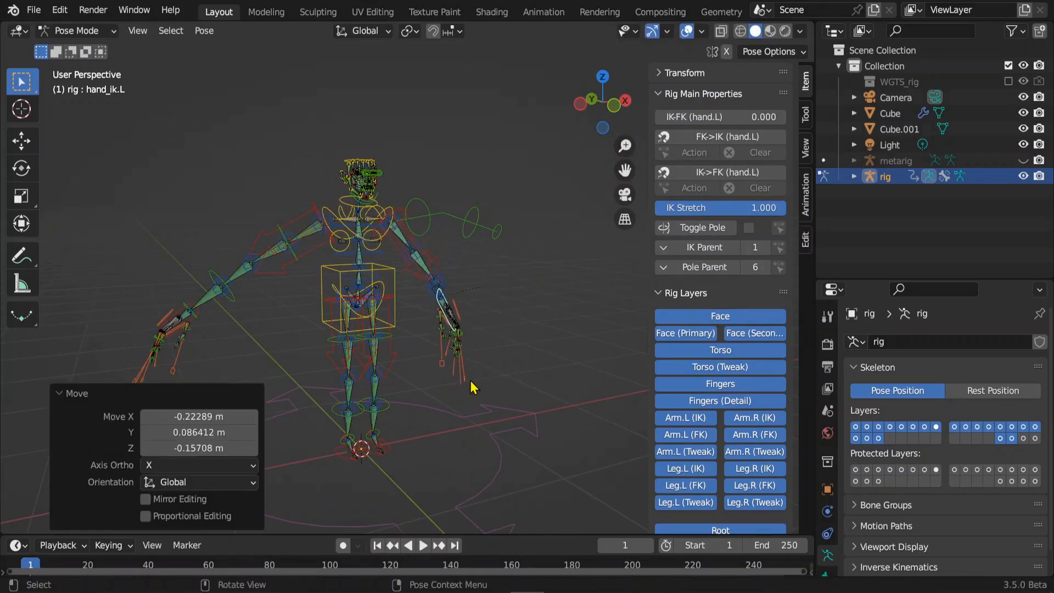
pyautogui.click(206, 348)
pyautogui.press('g')
pyautogui.press('Escape')
pyautogui.click(183, 324)
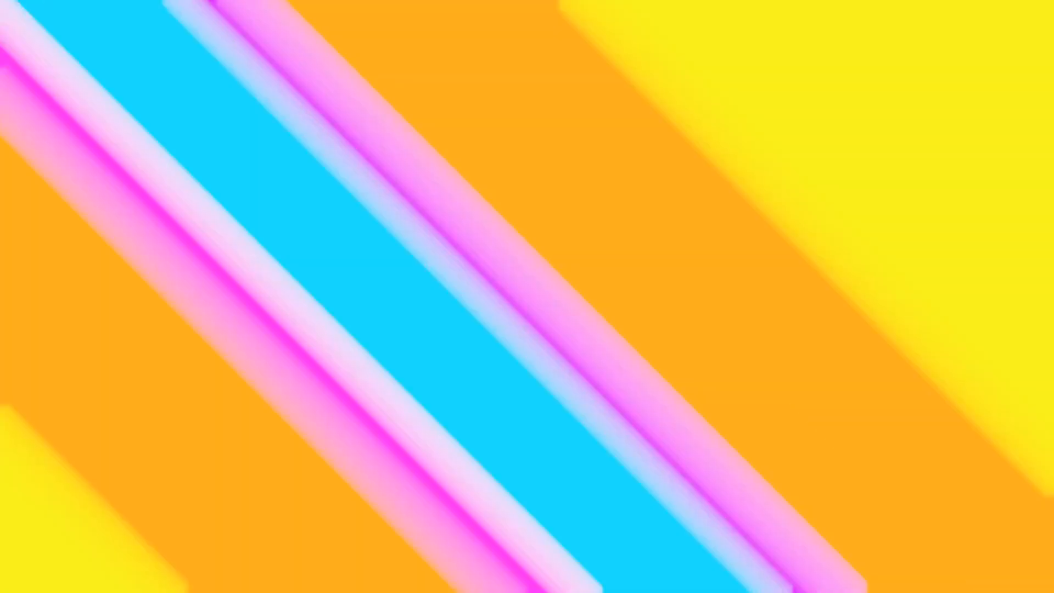
# Step: Darken the Base Color of the cube's material to a medium grey
pyautogui.click(509, 337)
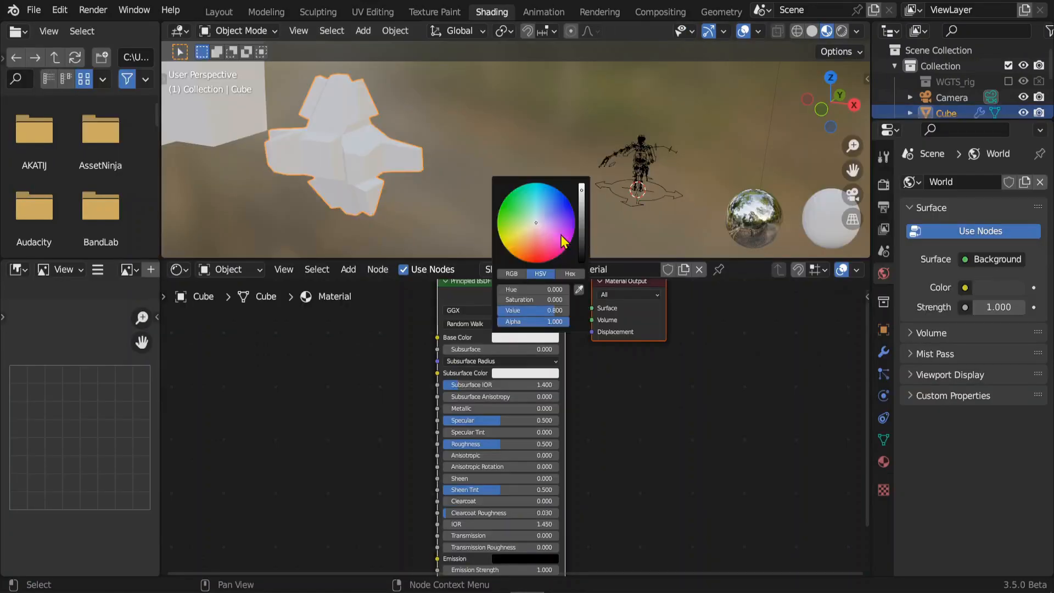
pyautogui.click(583, 236)
# Step: Maximize the node editor and use Node Wrangler to add Texture Coordinate, Mapping and Image Texture nodes feeding the Principled BSDF's Base Color
pyautogui.keyDown('shift'); pyautogui.moveTo(374, 373); pyautogui.dragTo(494, 406, button='middle'); pyautogui.keyUp('shift')
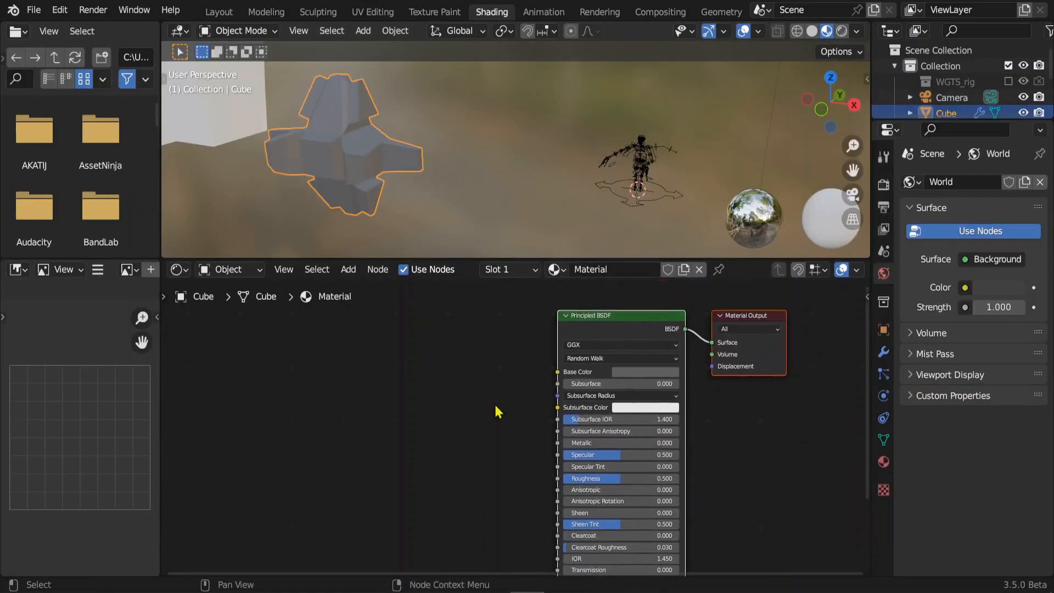
pyautogui.scroll(-5, 495, 406)
pyautogui.hotkey('ctrl', 'space')
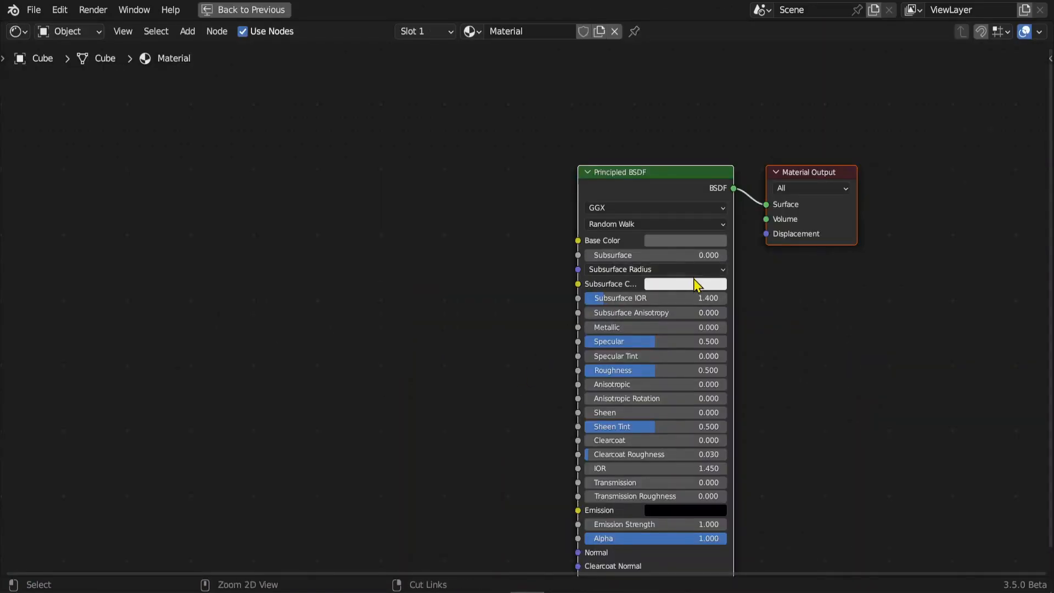
pyautogui.scroll(-2, 697, 285)
pyautogui.moveTo(673, 353); pyautogui.dragTo(724, 175, button='middle')
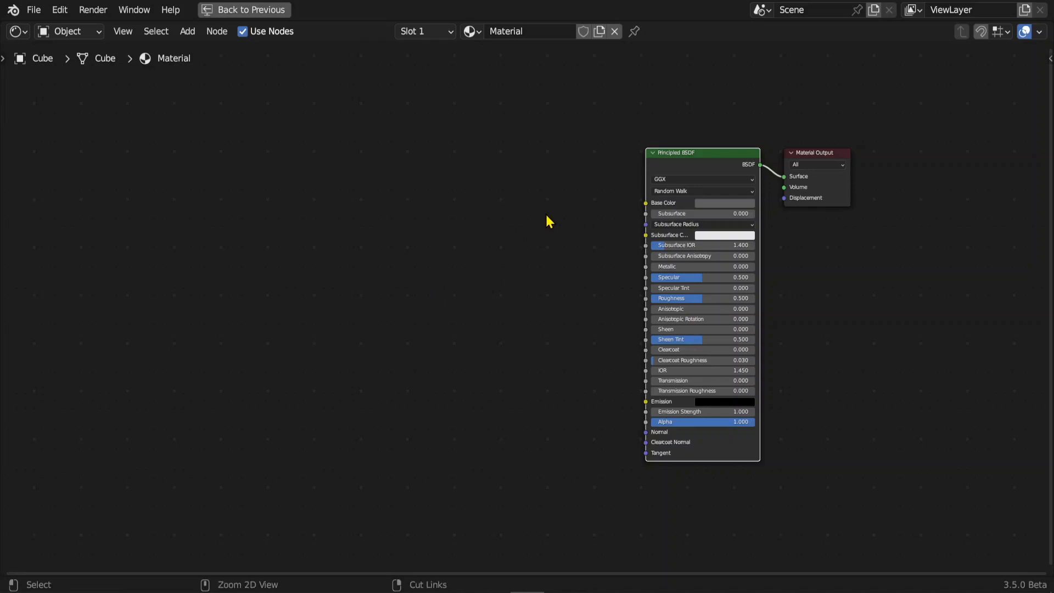
pyautogui.hotkey('ctrl', 't')
pyautogui.click(379, 185)
# Step: Reposition the Image Texture node closer to the Principled BSDF and restore the full Shading workspace layout
pyautogui.click(471, 176)
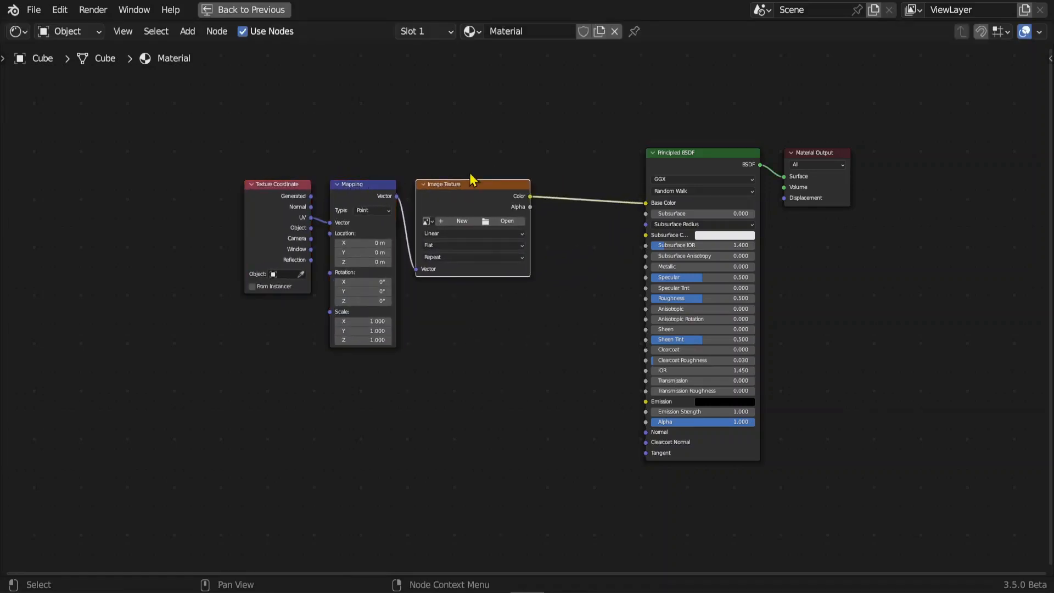
pyautogui.moveTo(460, 196); pyautogui.dragTo(494, 169)
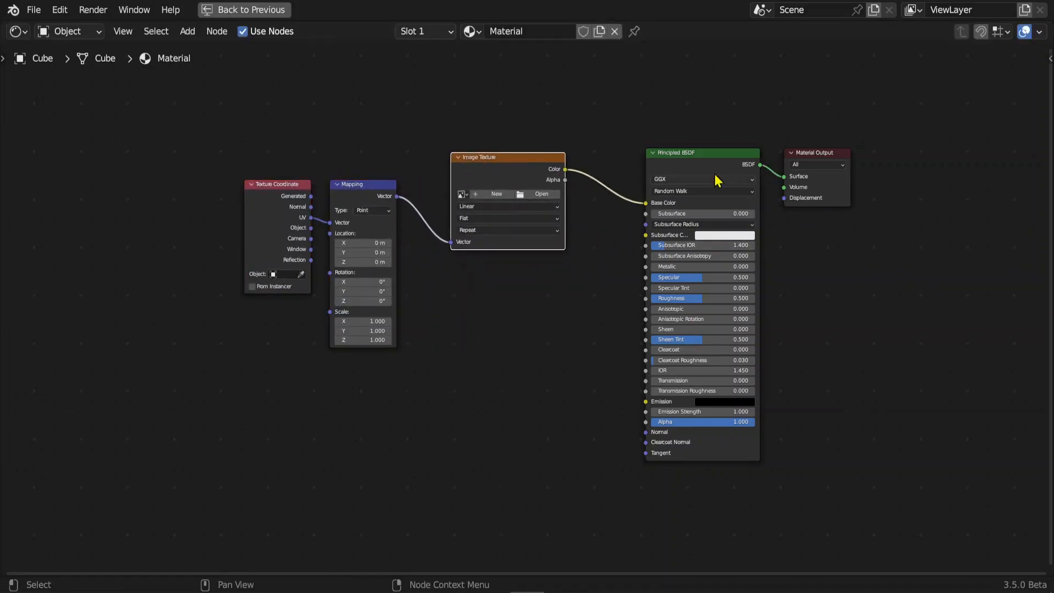
pyautogui.hotkey('ctrl', 'space')
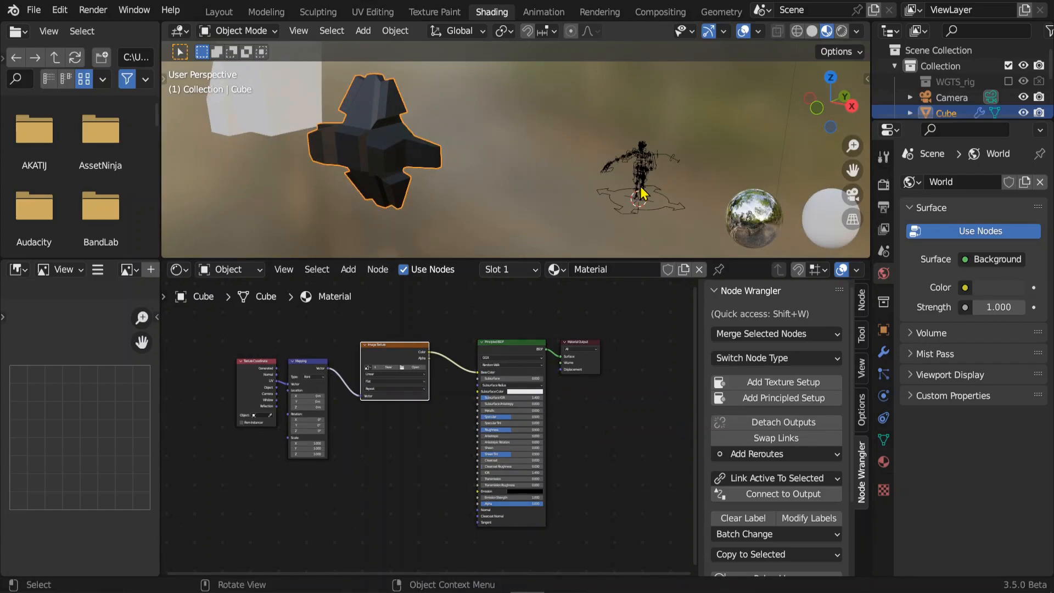
# Step: View the Add-ons list in the Preferences, close it, and switch to the Layout workspace
pyautogui.click(54, 11)
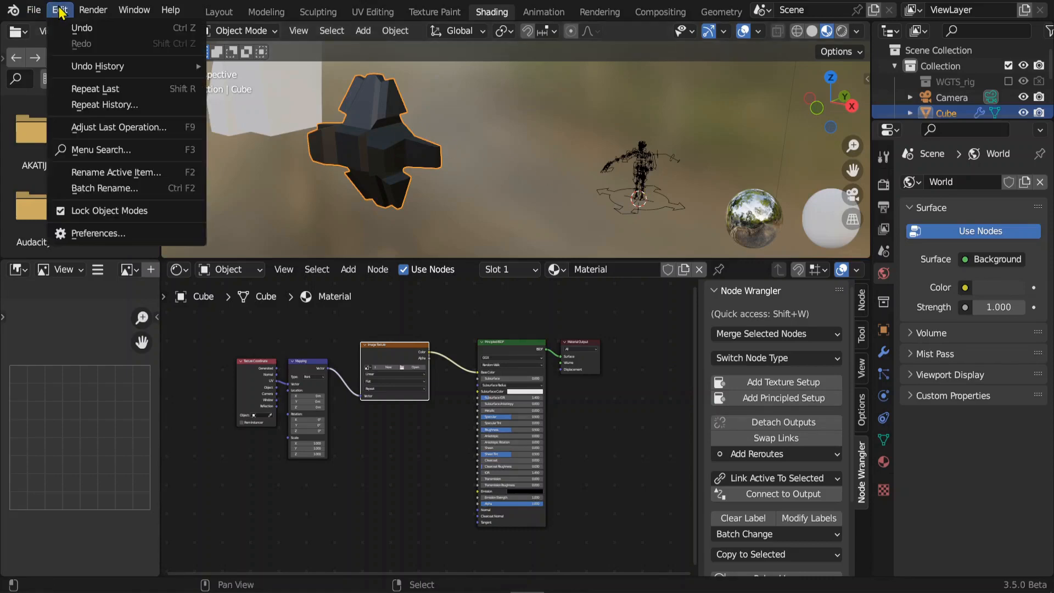
pyautogui.click(105, 233)
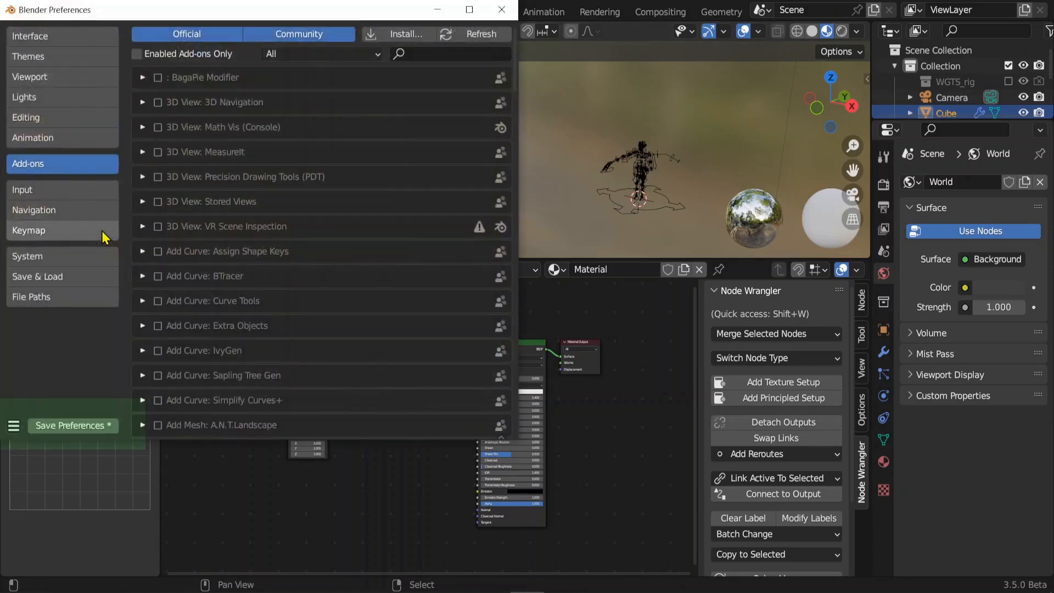
pyautogui.click(501, 10)
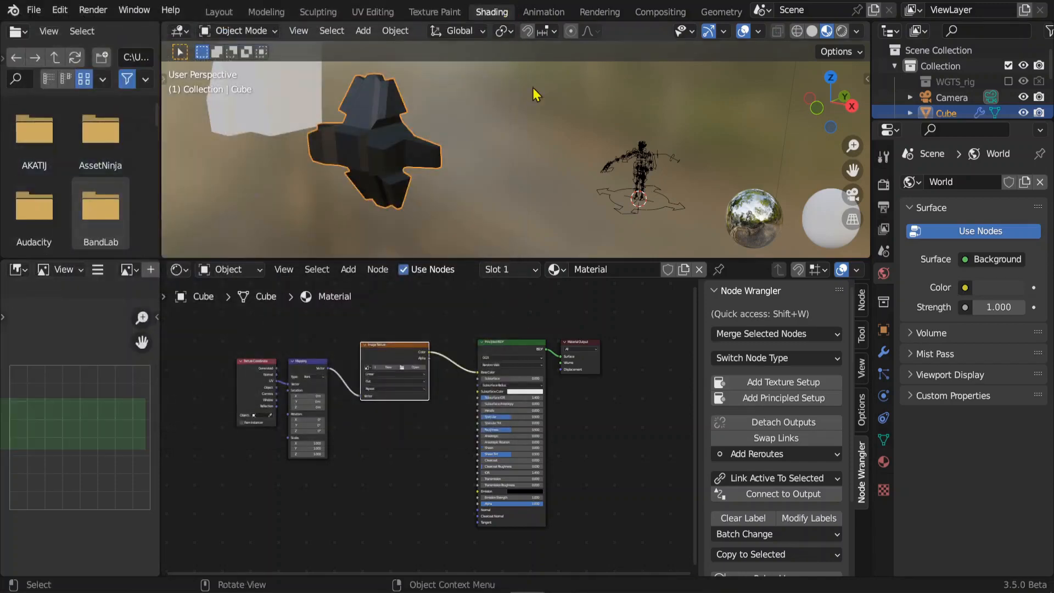
pyautogui.click(219, 12)
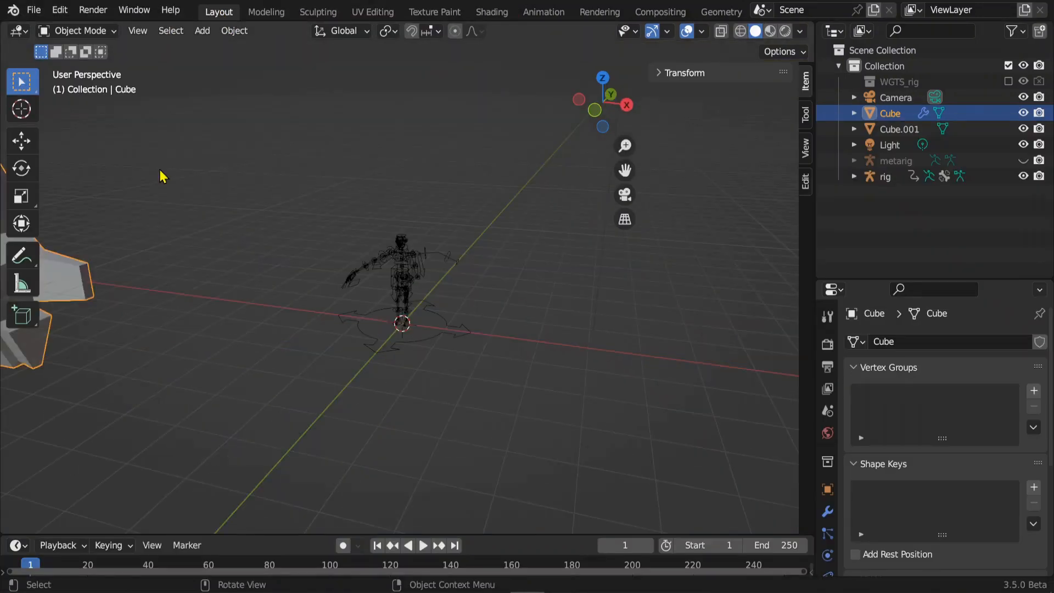